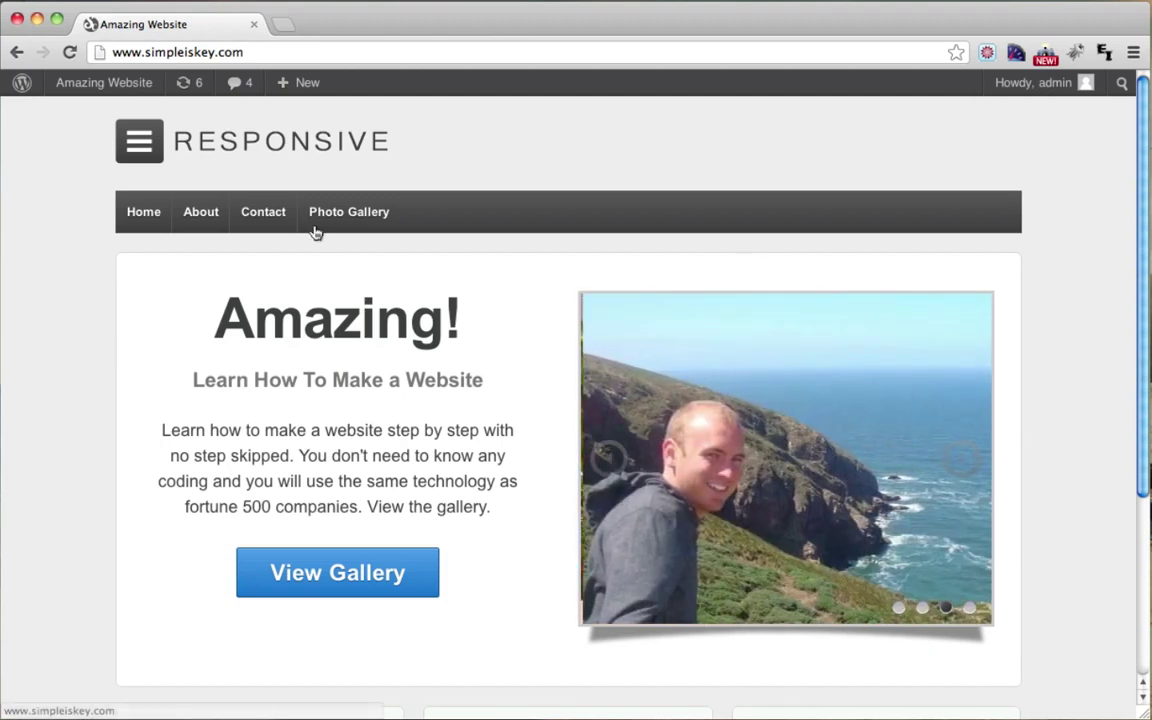
Open the live site's About page and scroll through its existing sidebar
left_click(198, 208)
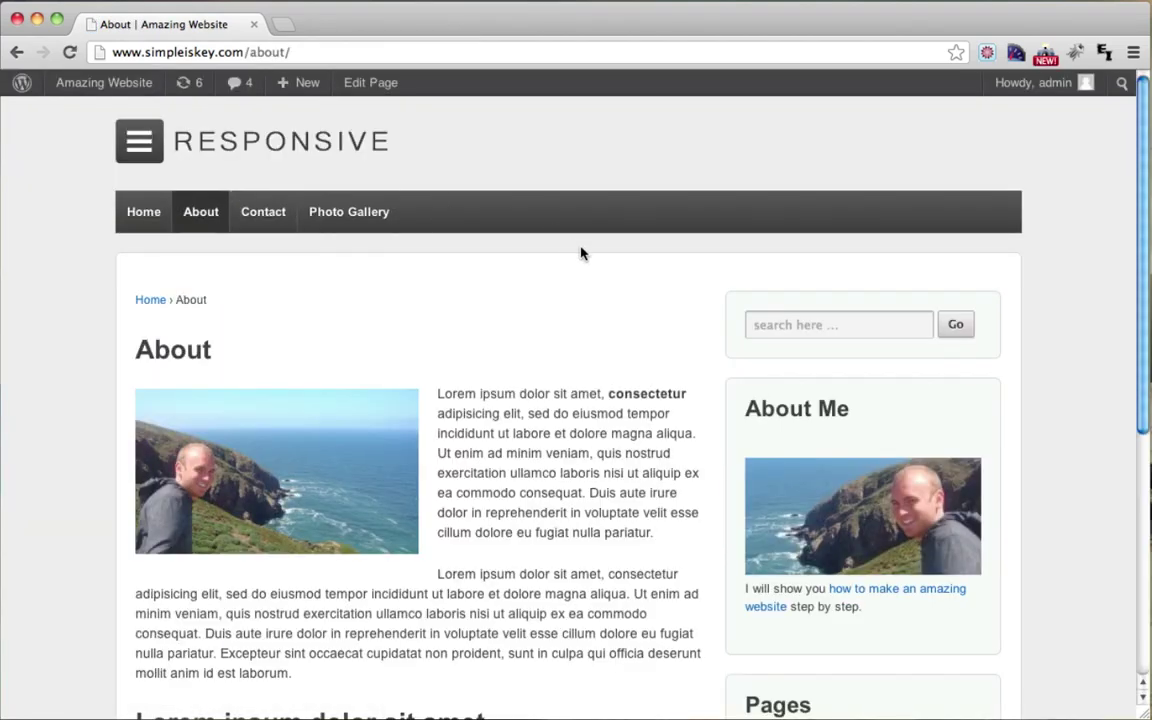
scroll(581, 253, "down", 3)
scroll(581, 253, "up", 3)
scroll(841, 342, "down", 5)
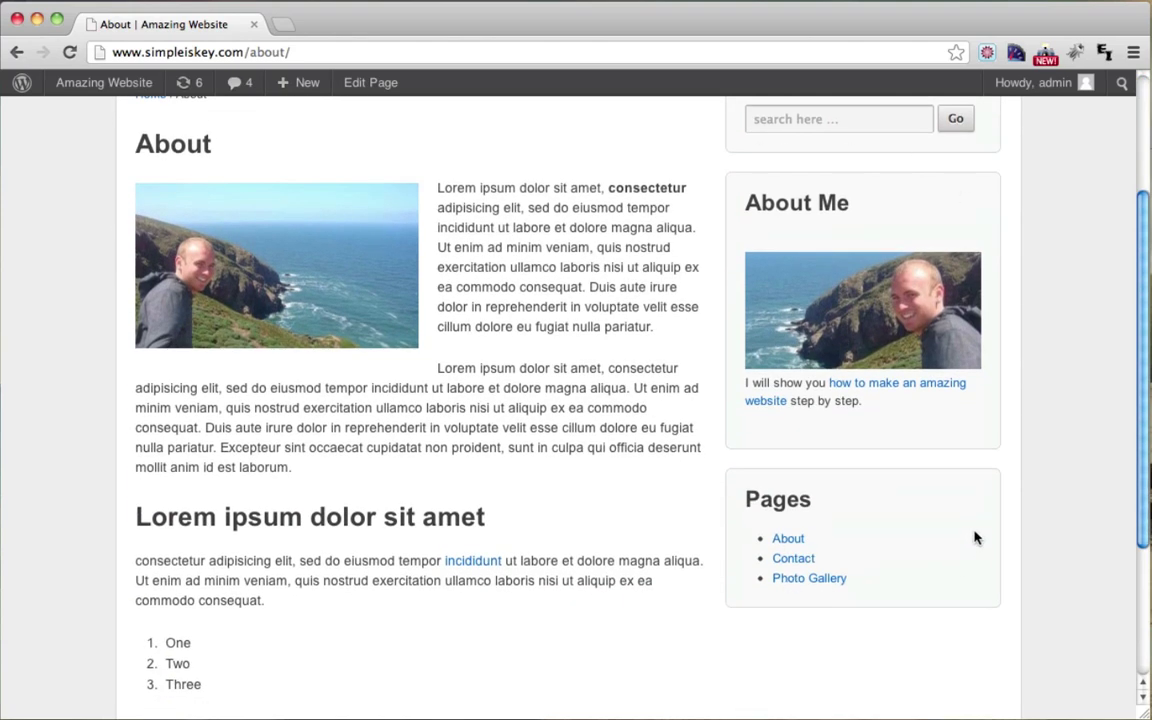
scroll(1003, 437, "up", 4)
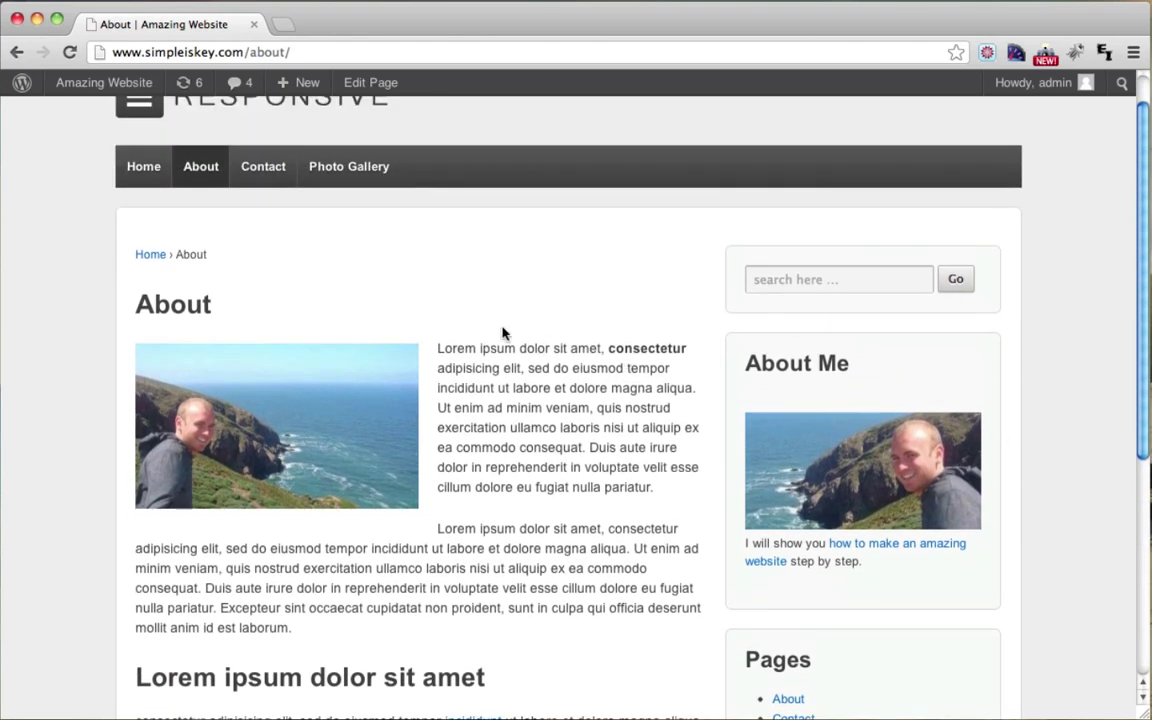
Compare the Contact page's sidebar with About's, finishing on the Contact page
left_click(261, 178)
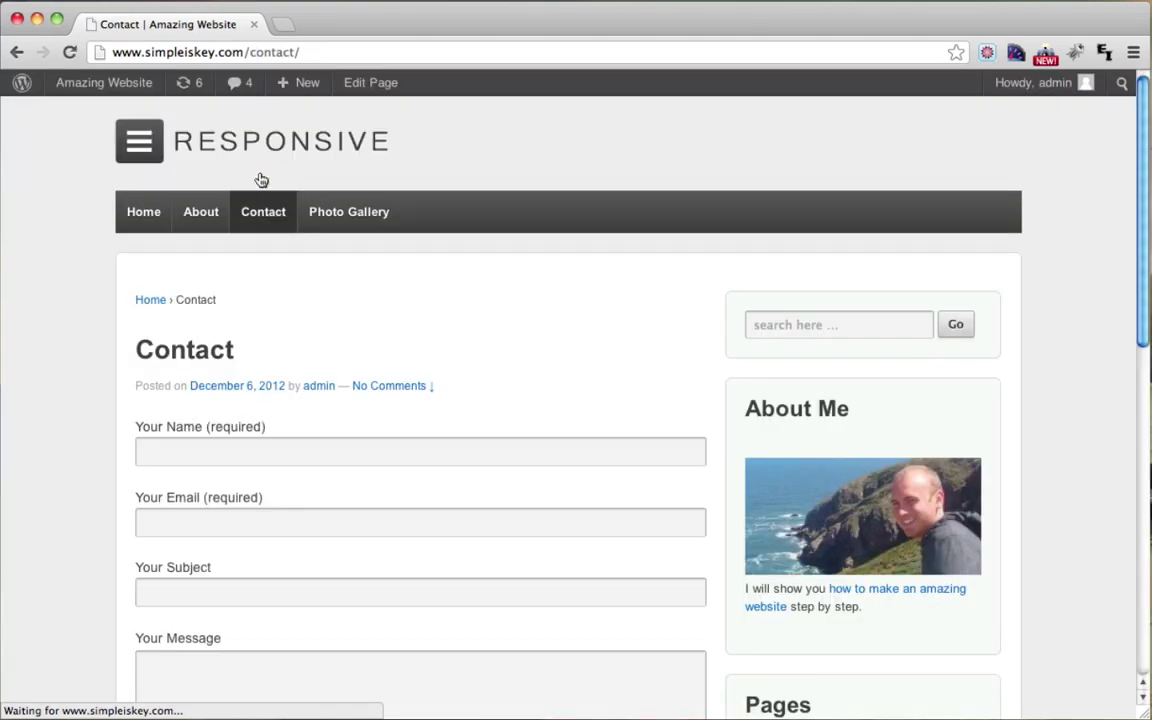
scroll(842, 350, "down", 4)
scroll(980, 327, "up", 4)
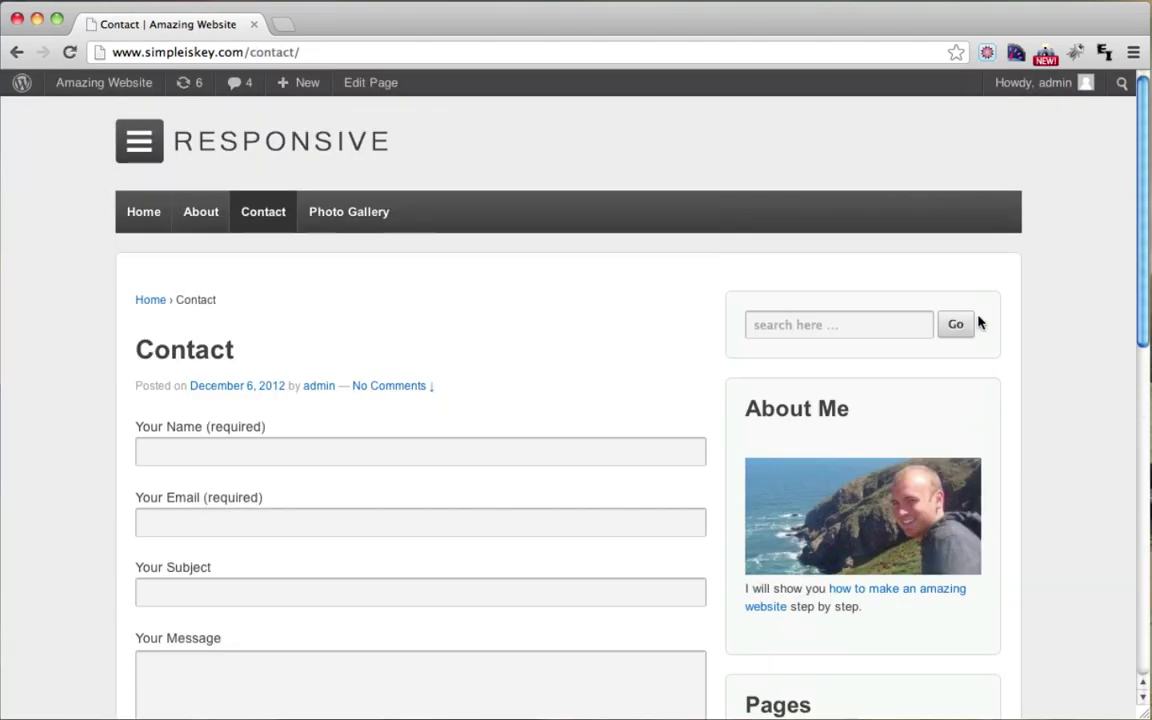
left_click(197, 217)
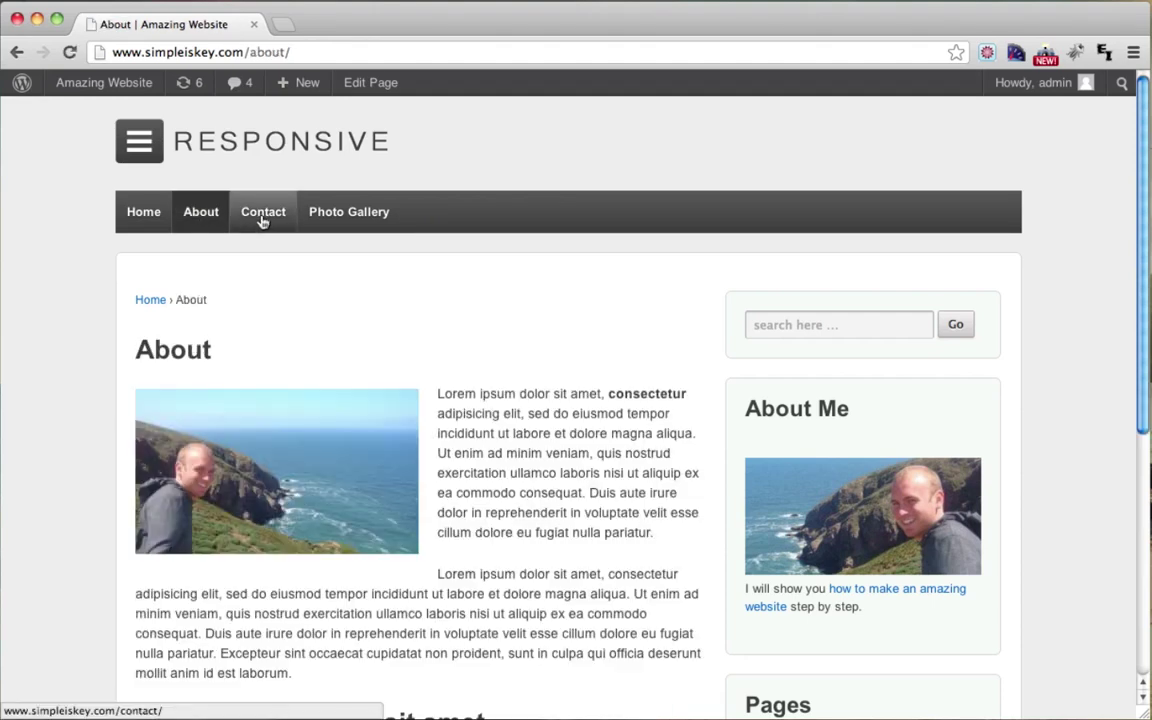
left_click(262, 218)
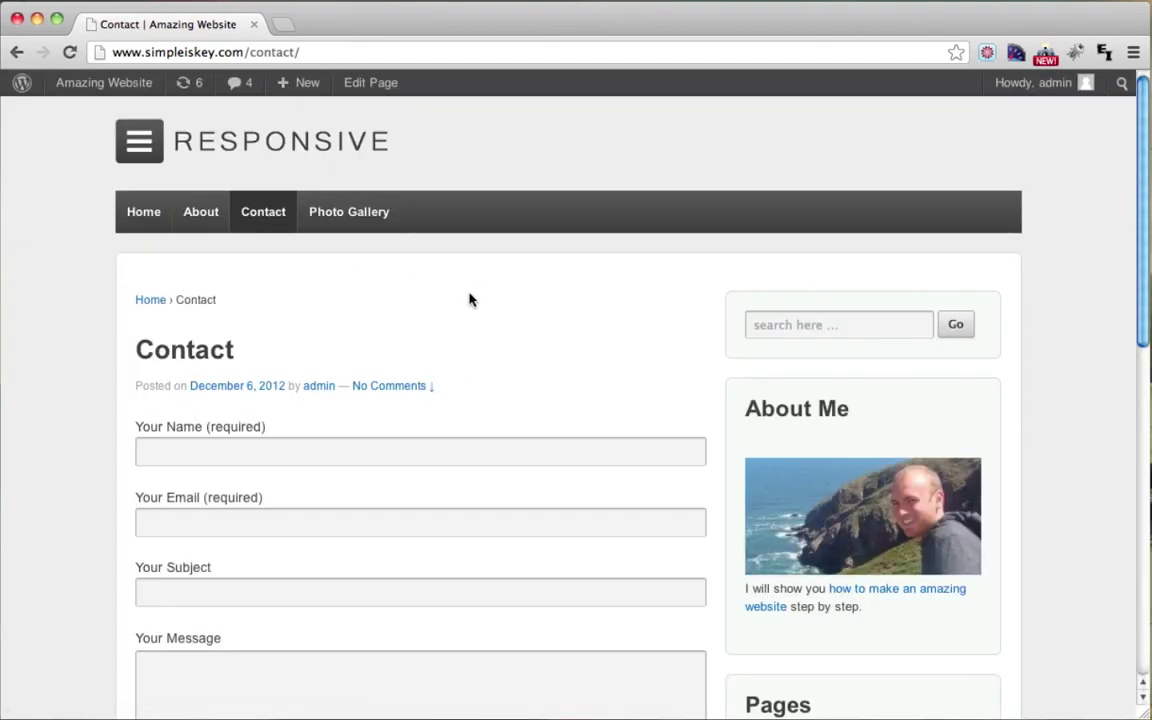
Go from the site name to the Dashboard, then to Plugins > Add New
mouse_move(112, 86)
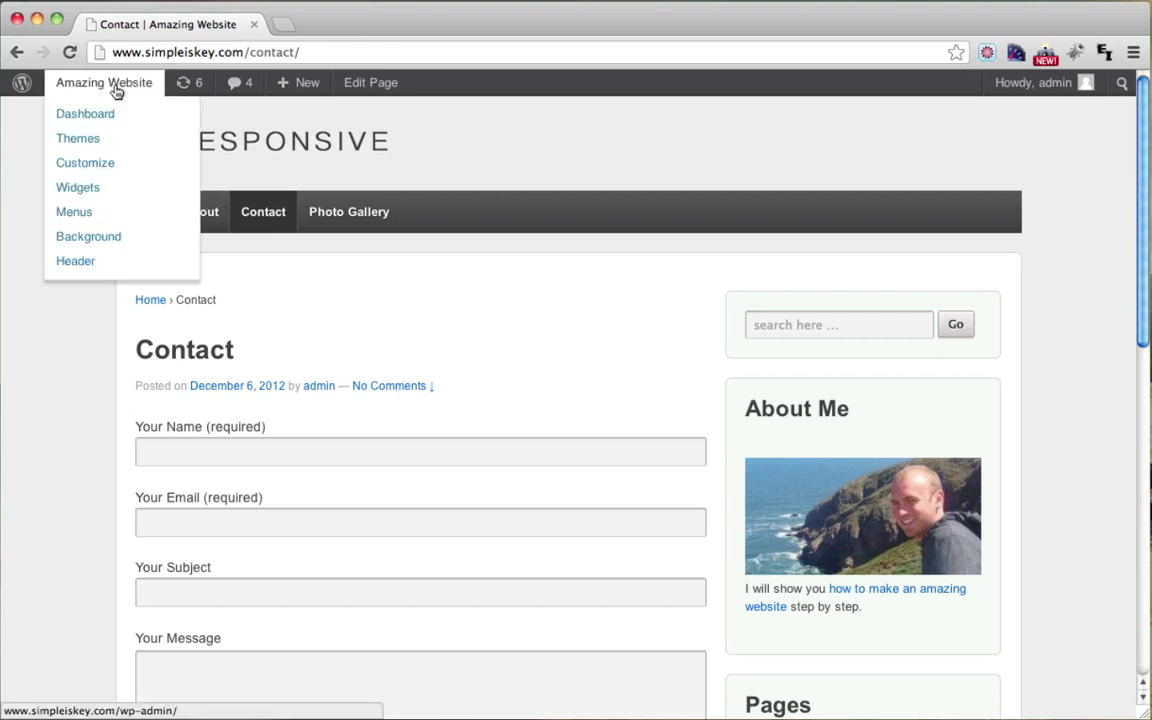
left_click(104, 115)
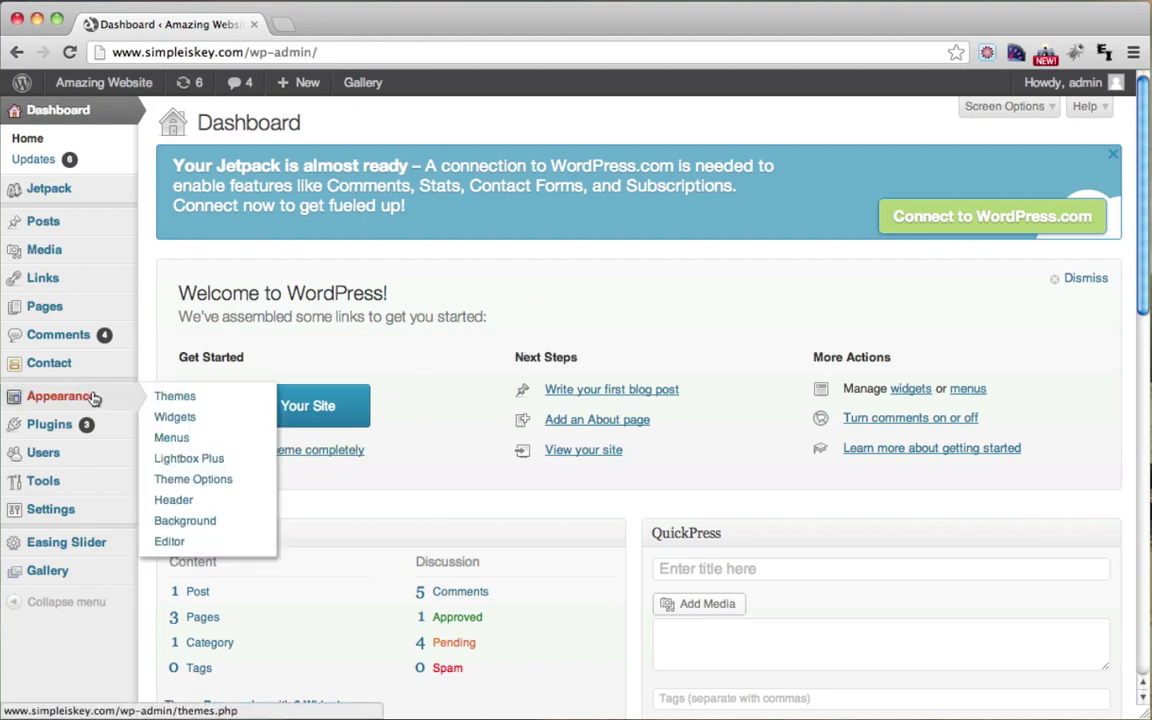
mouse_move(56, 430)
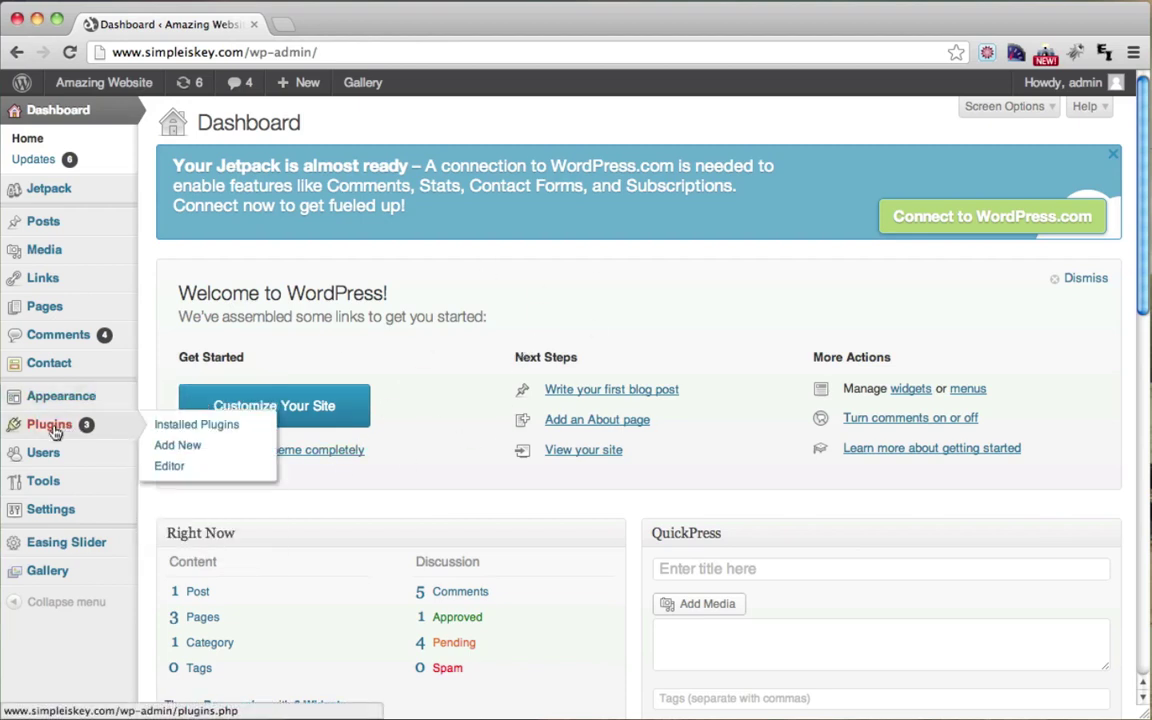
left_click(205, 450)
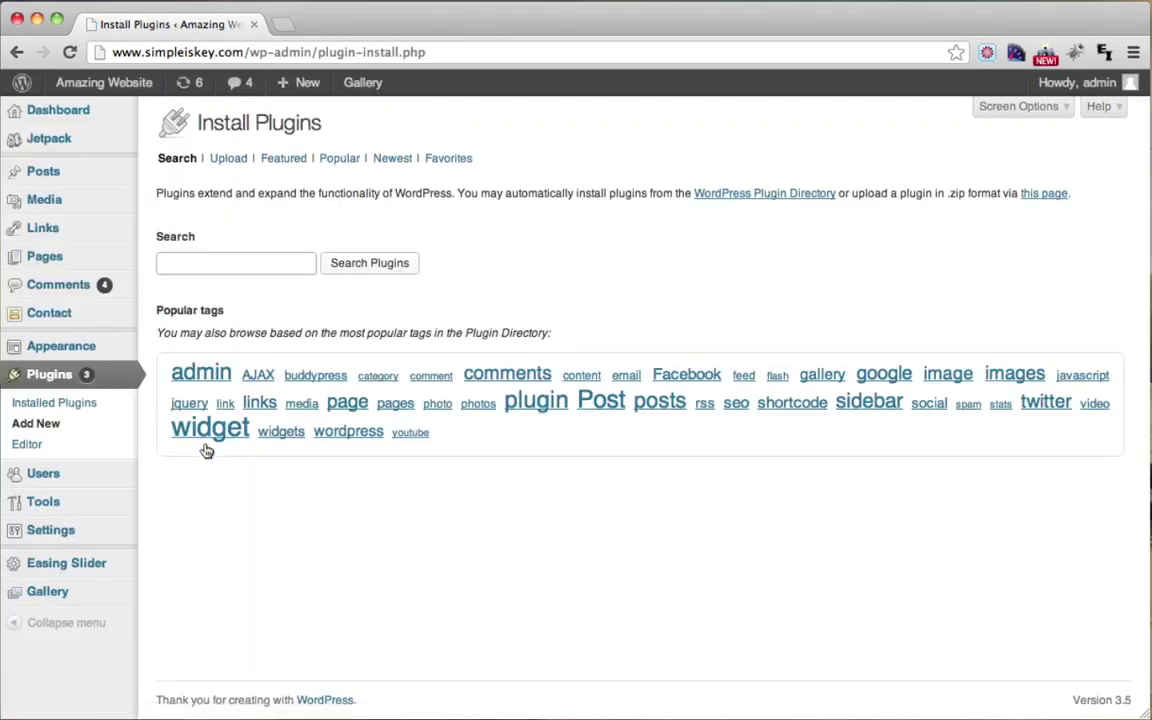
Search the plugin directory for 'custom sidebars'
left_click(251, 268)
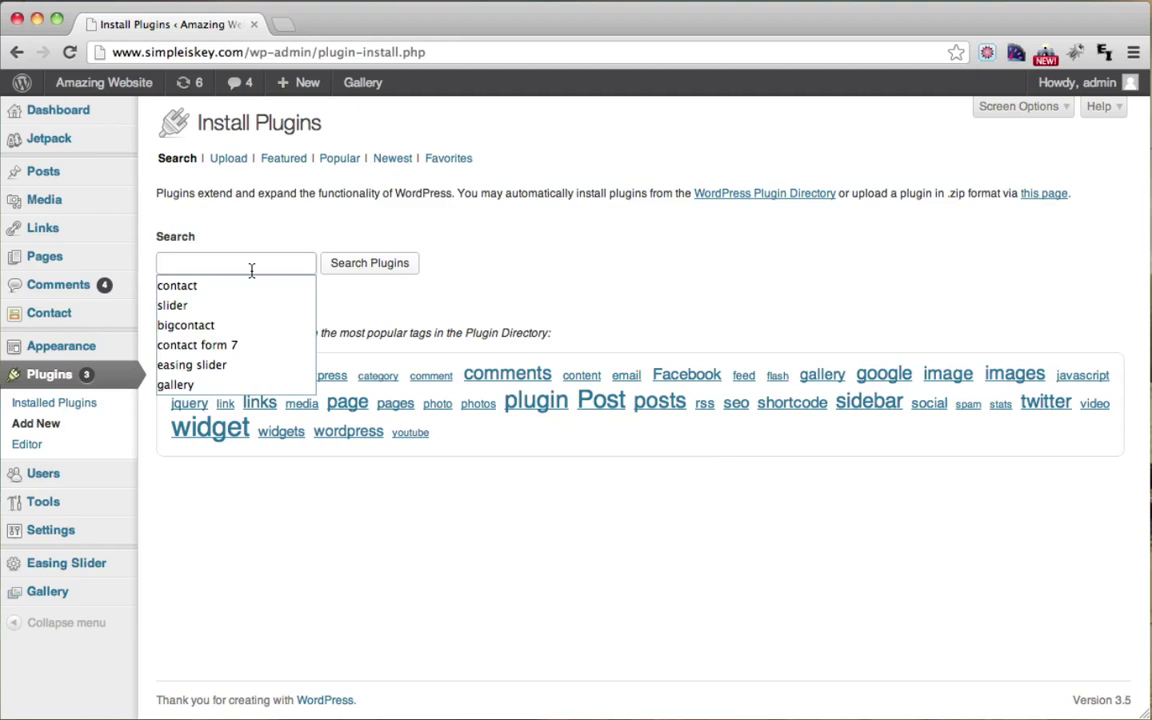
type("custom sidebars")
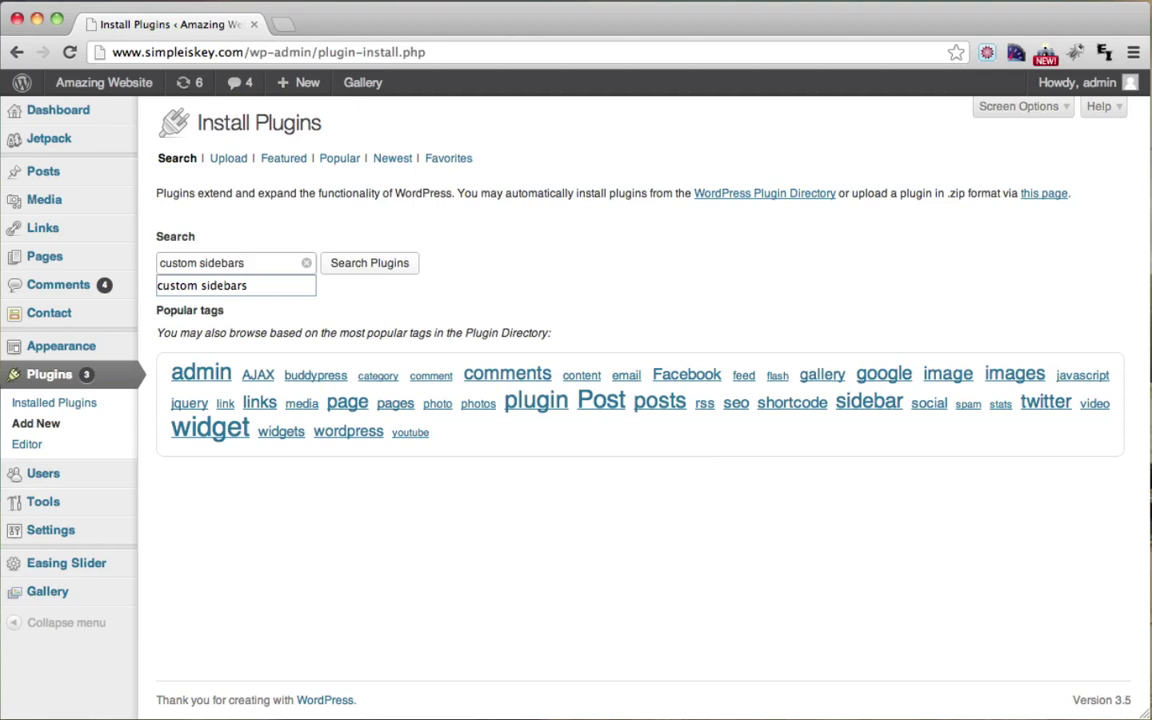
left_click(390, 263)
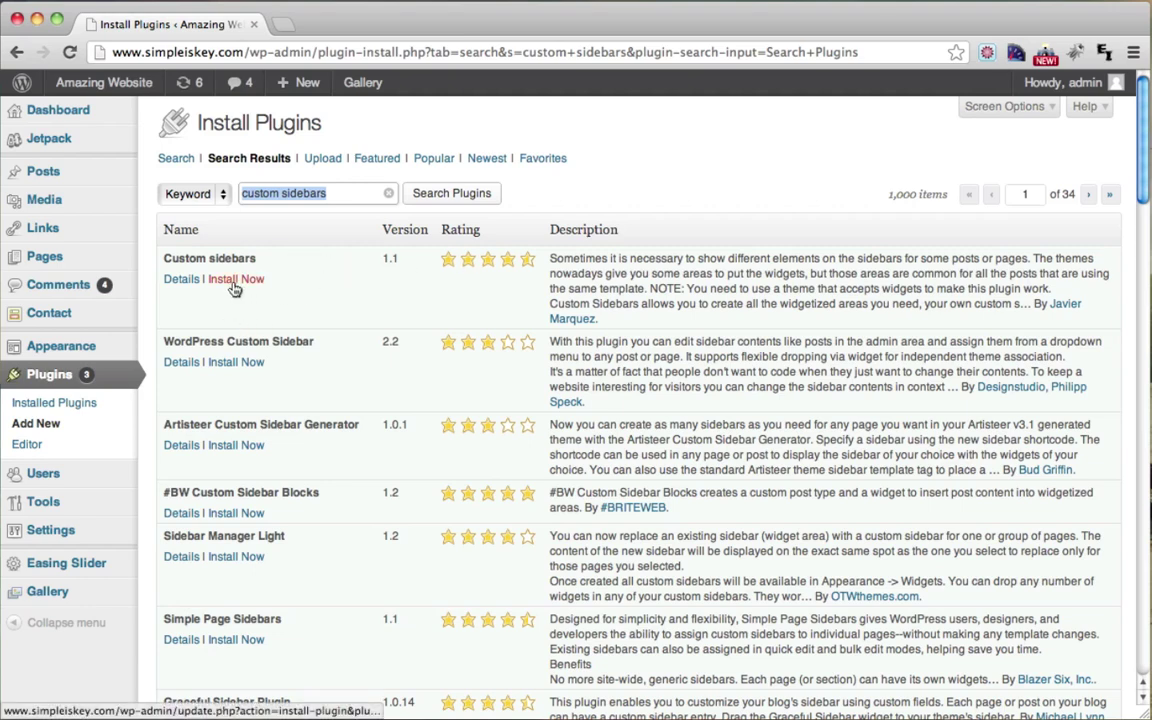
left_click(301, 293)
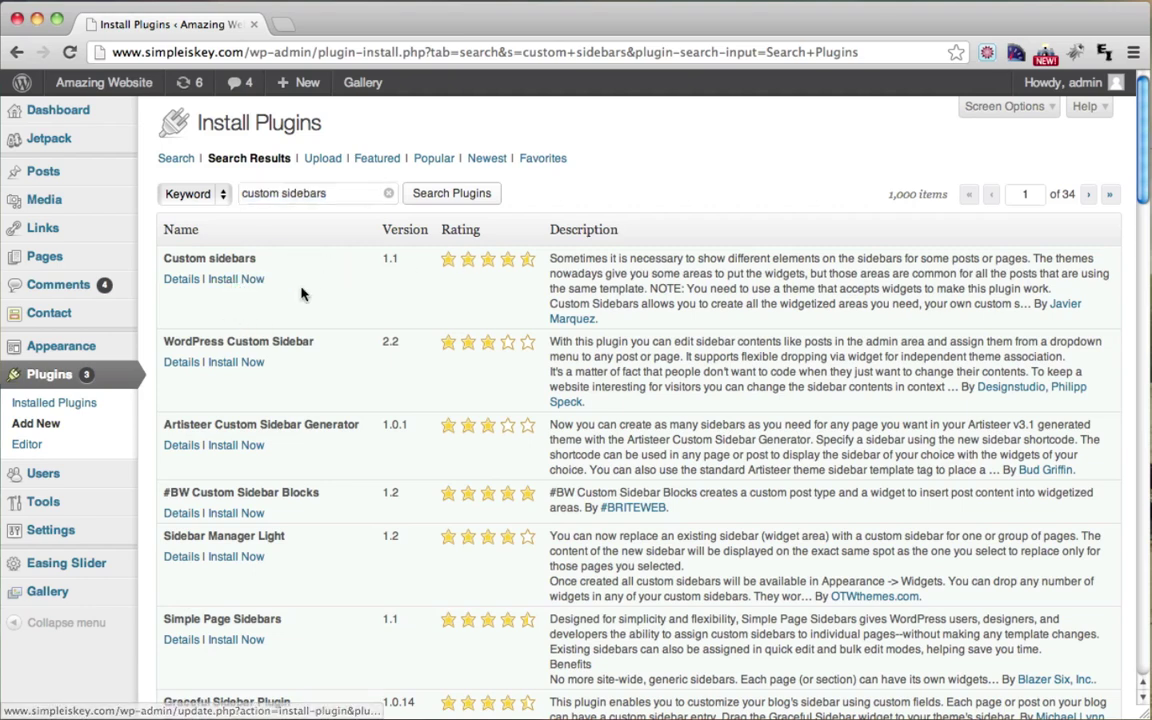
Install the Custom sidebars 1.1 plugin, confirm, and activate it
left_click(228, 283)
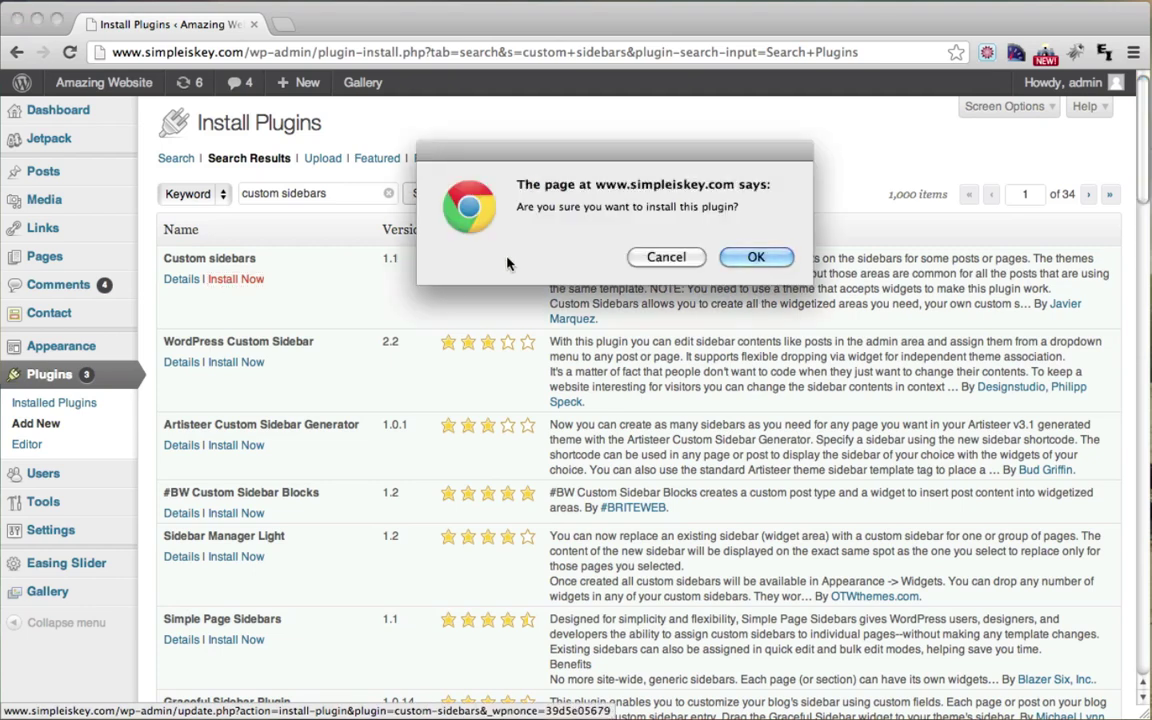
left_click(752, 257)
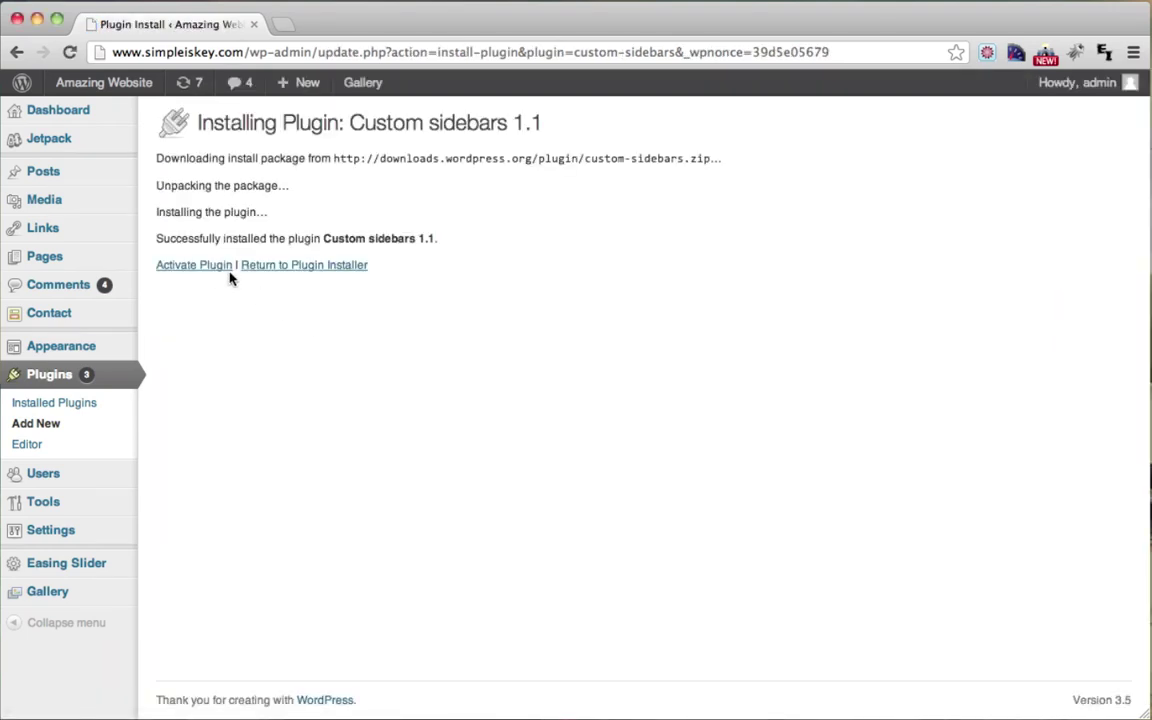
left_click(195, 266)
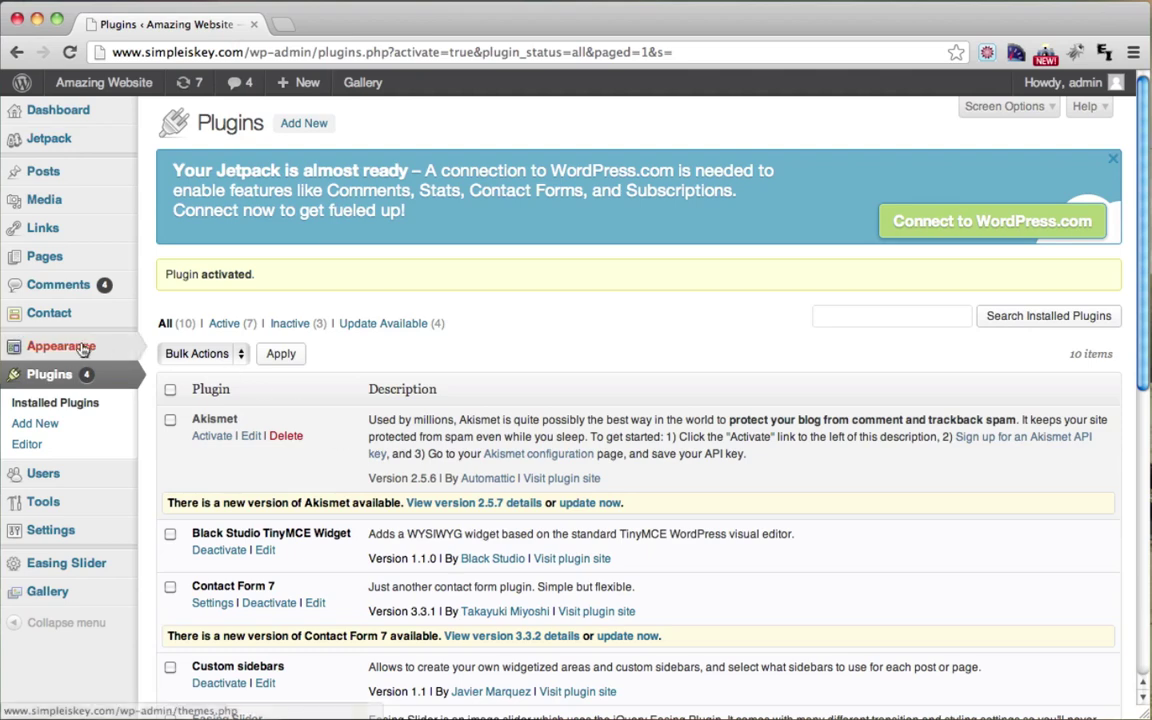
mouse_move(80, 350)
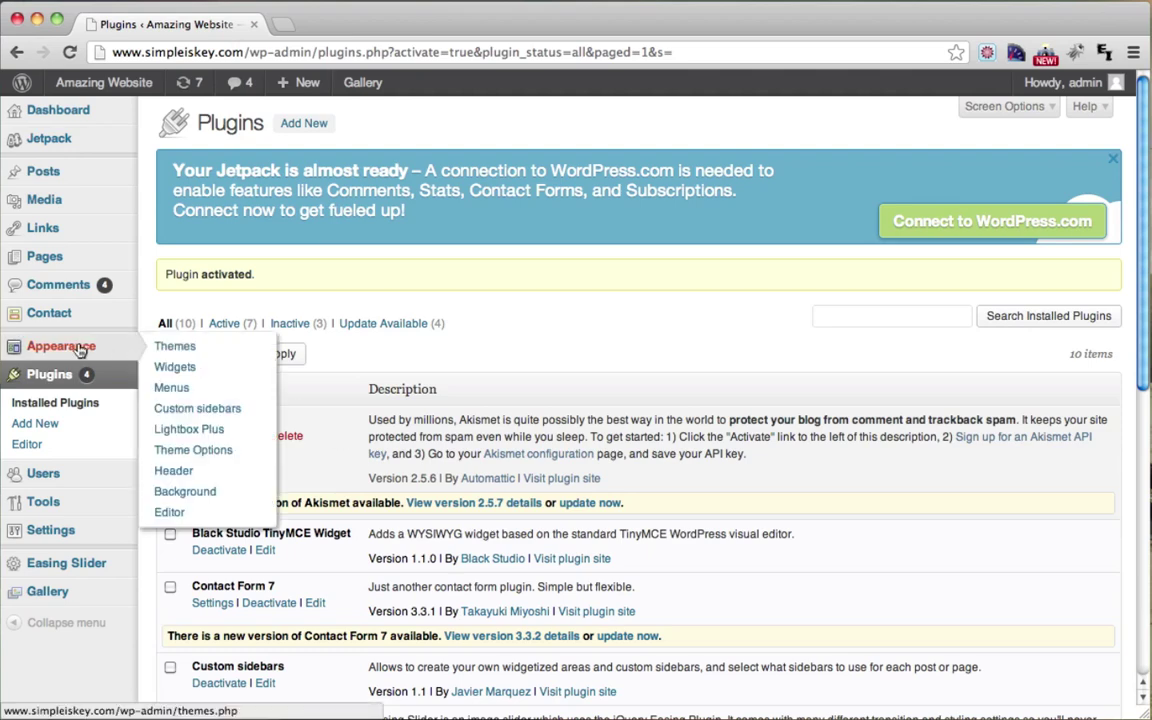
In Appearance > Custom sidebars, mark Main Sidebar as replaceable and save the change
left_click(226, 412)
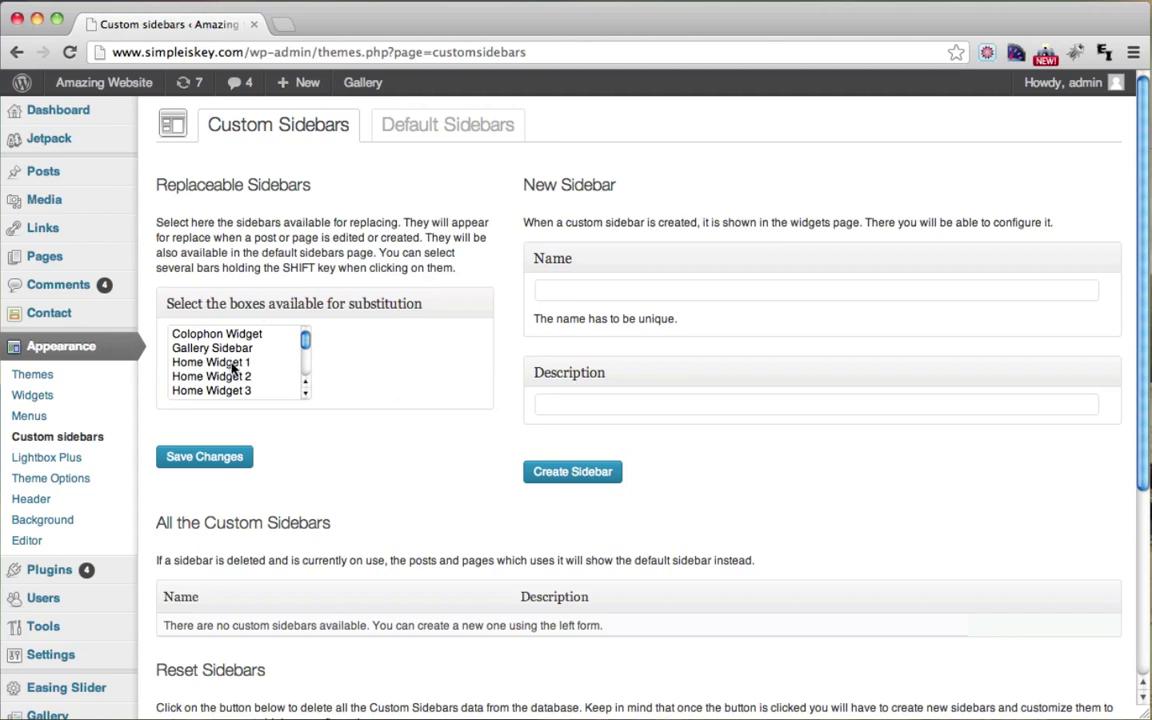
scroll(233, 368, "down", 2)
scroll(233, 368, "down", 3)
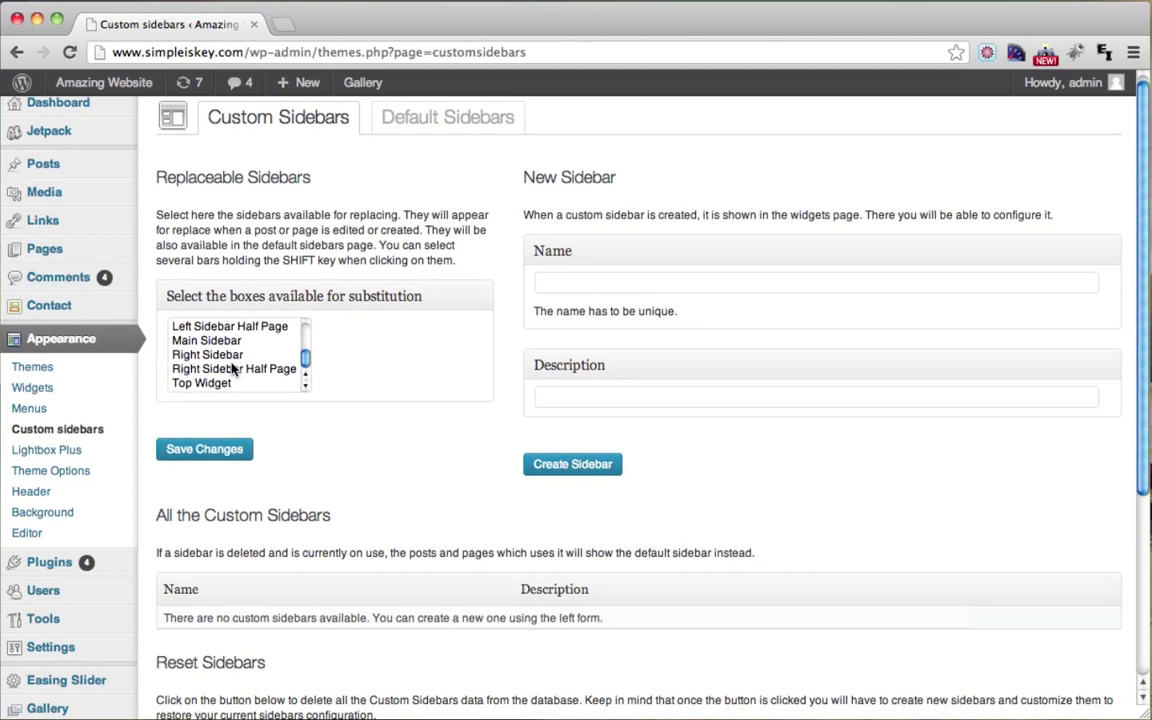
left_click(210, 341)
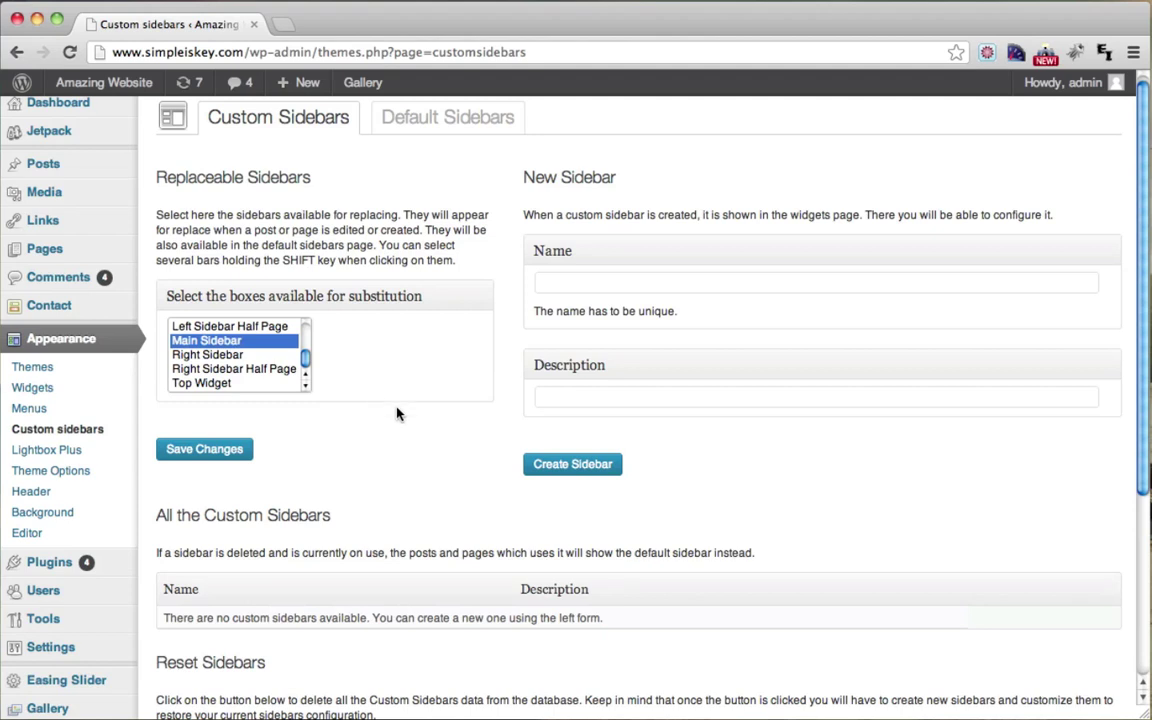
scroll(399, 411, "up", 1)
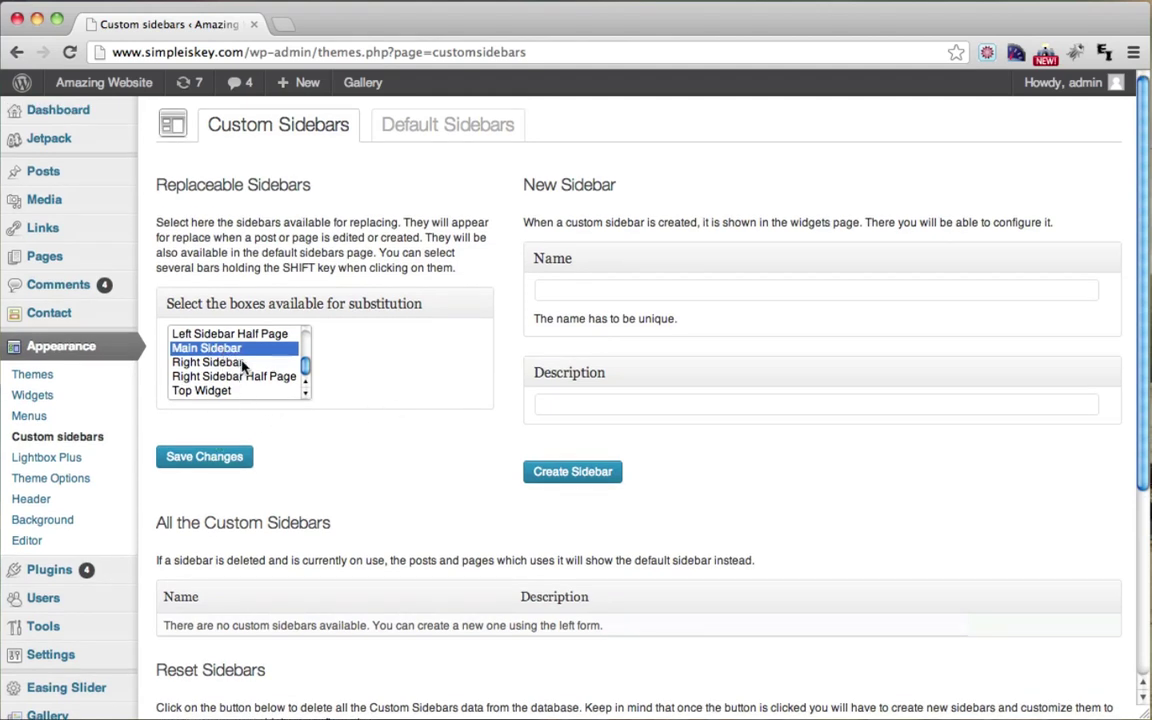
scroll(225, 352, "up", 2)
scroll(222, 355, "down", 3)
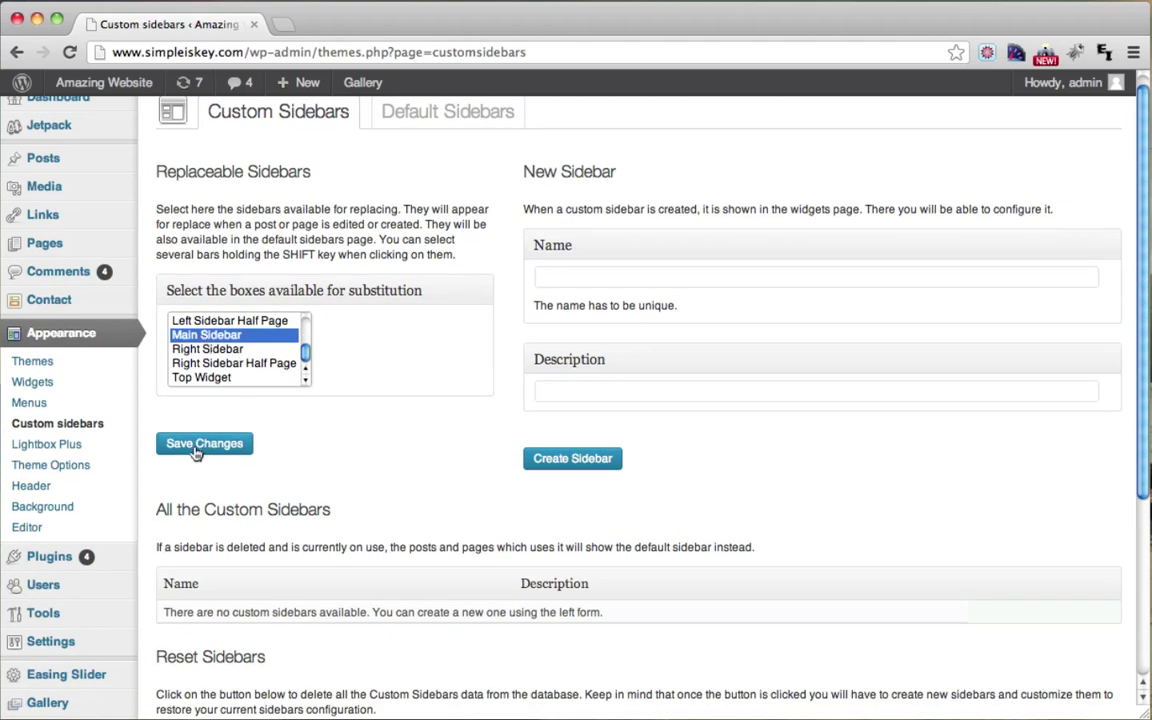
left_click(200, 447)
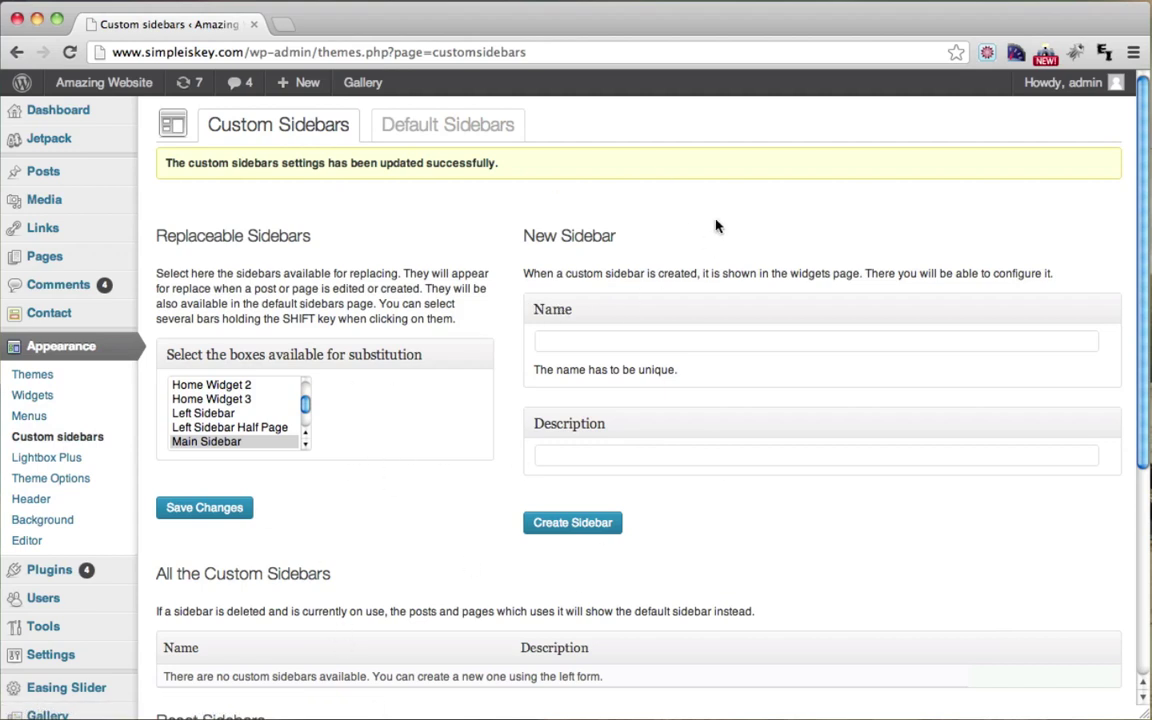
Create a sidebar named 'About' with description 'This is the about sidebar'
left_click(588, 343)
type("Ab")
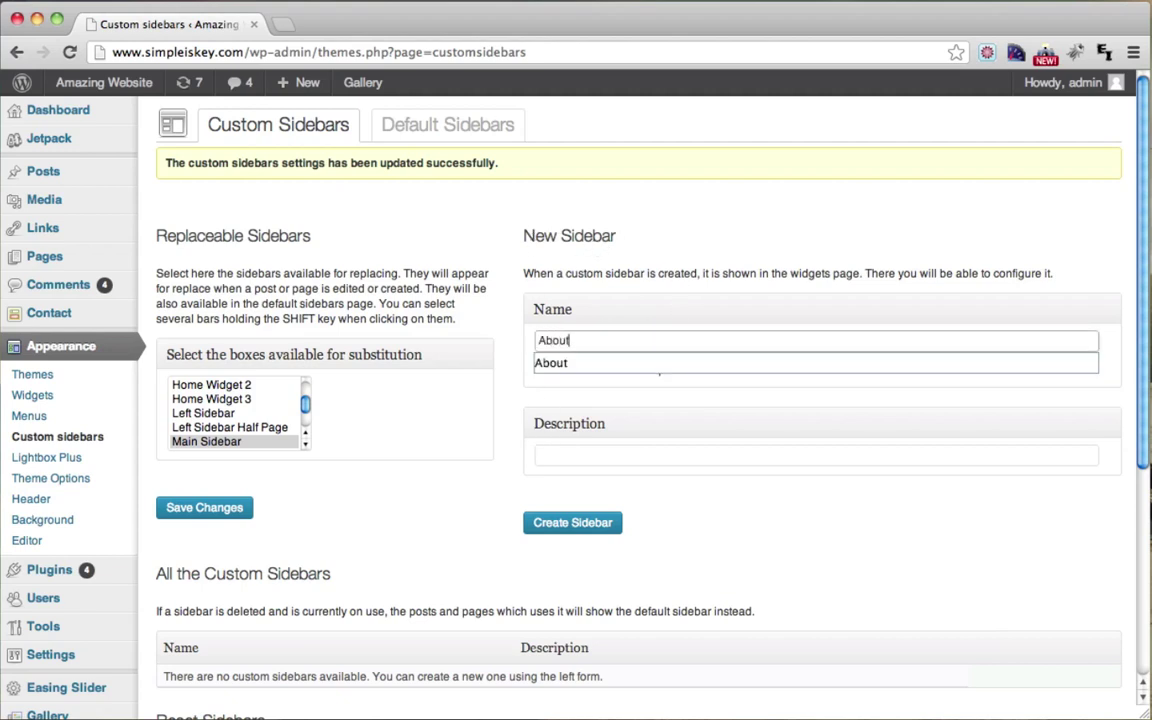
type("out")
left_click(596, 455)
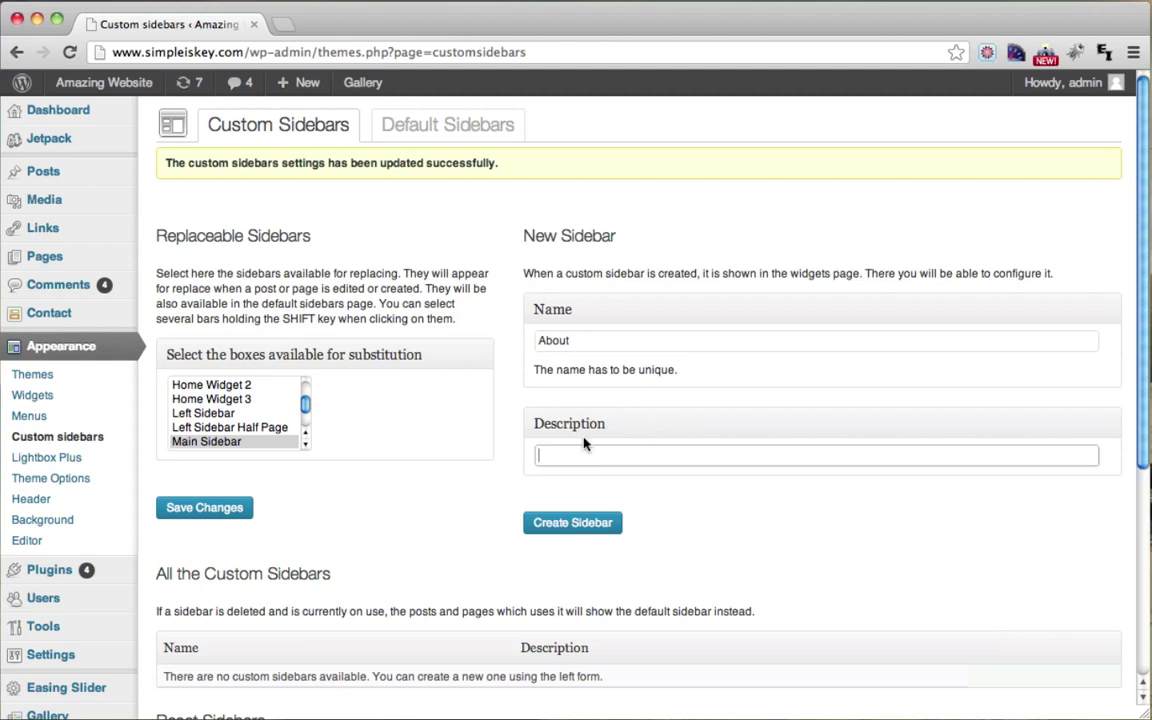
type("T")
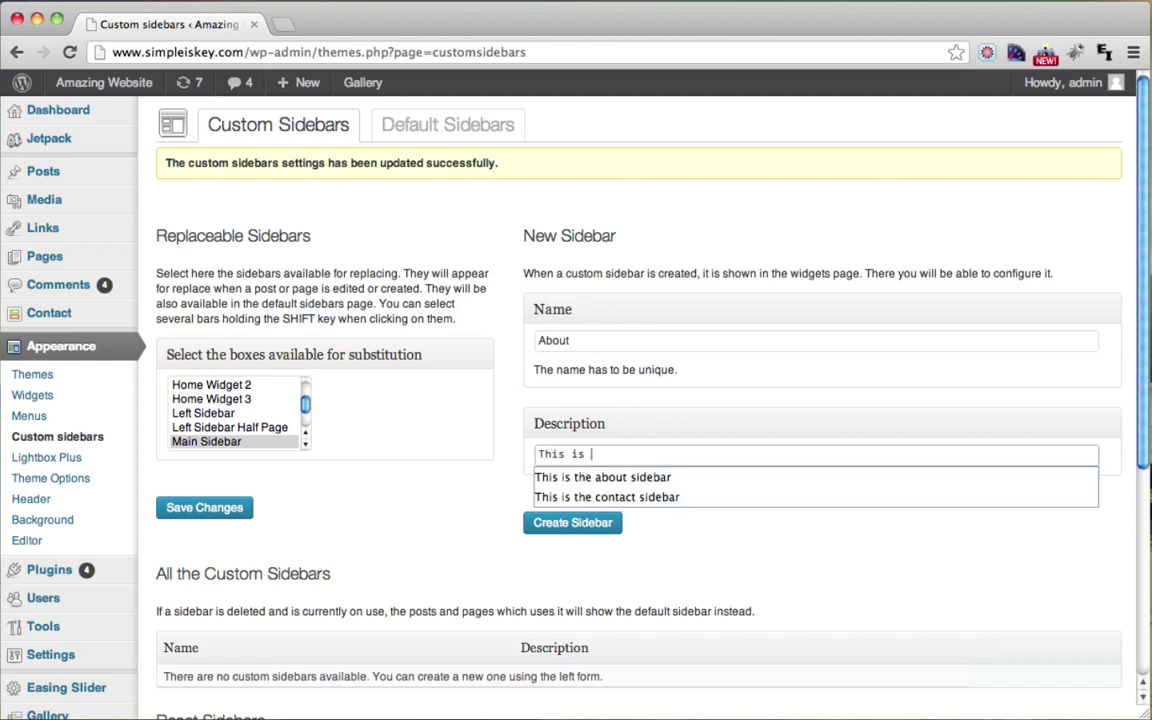
type("his is")
key("Down")
key("Return")
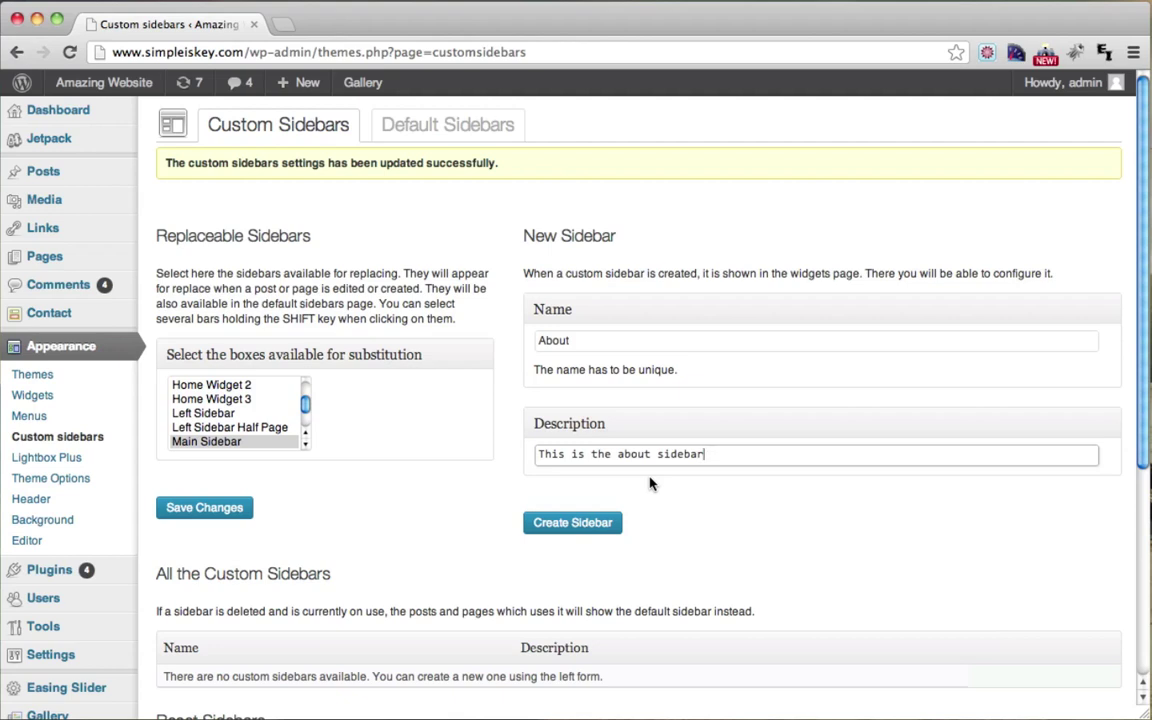
left_click(576, 524)
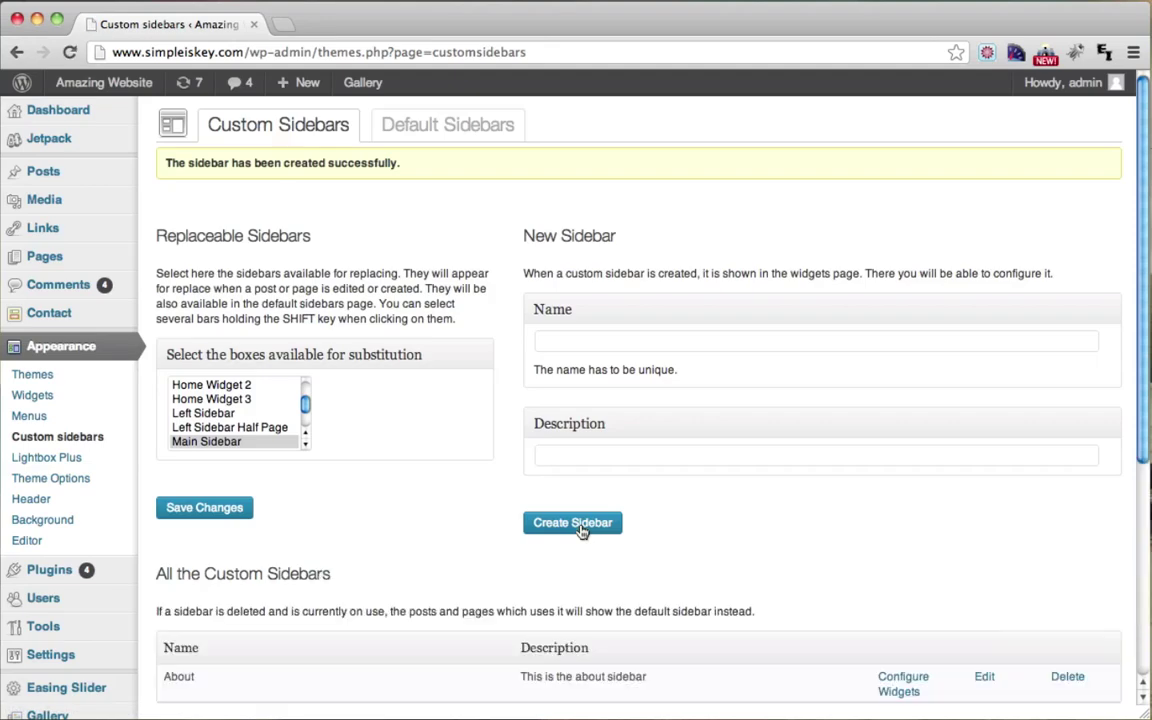
Create a sidebar named 'Contact' with description 'This is the contact sidebar'
left_click(598, 342)
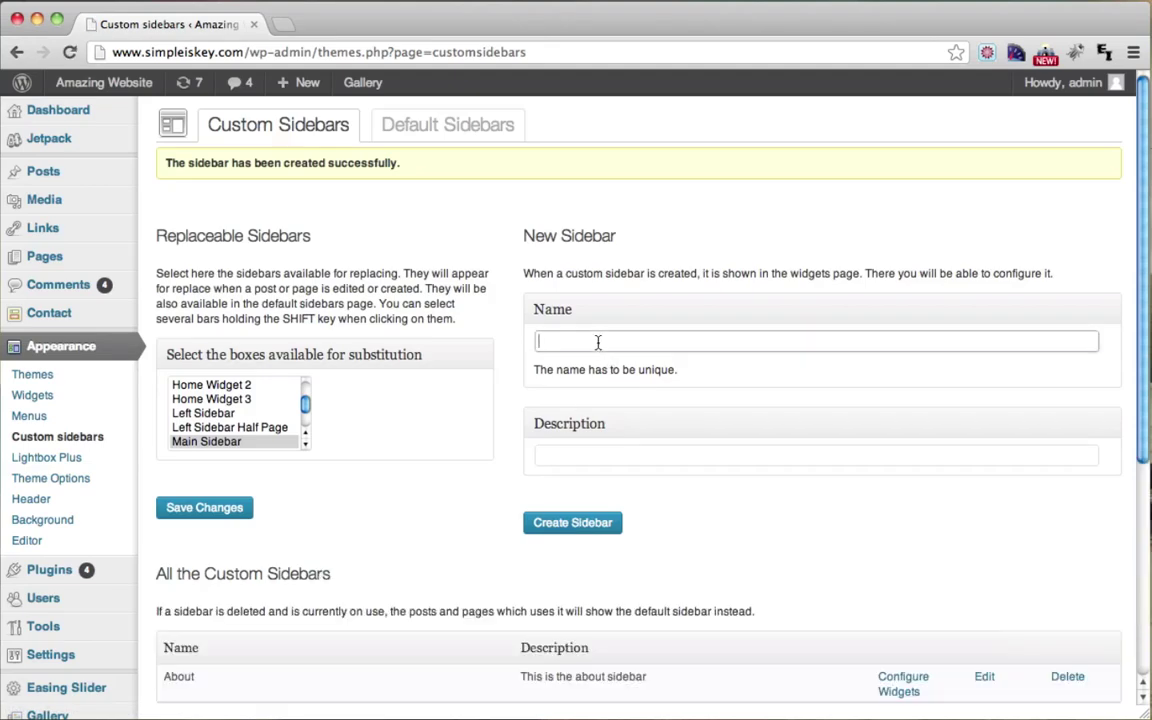
type("C")
left_click(659, 363)
left_click(615, 458)
type("Th")
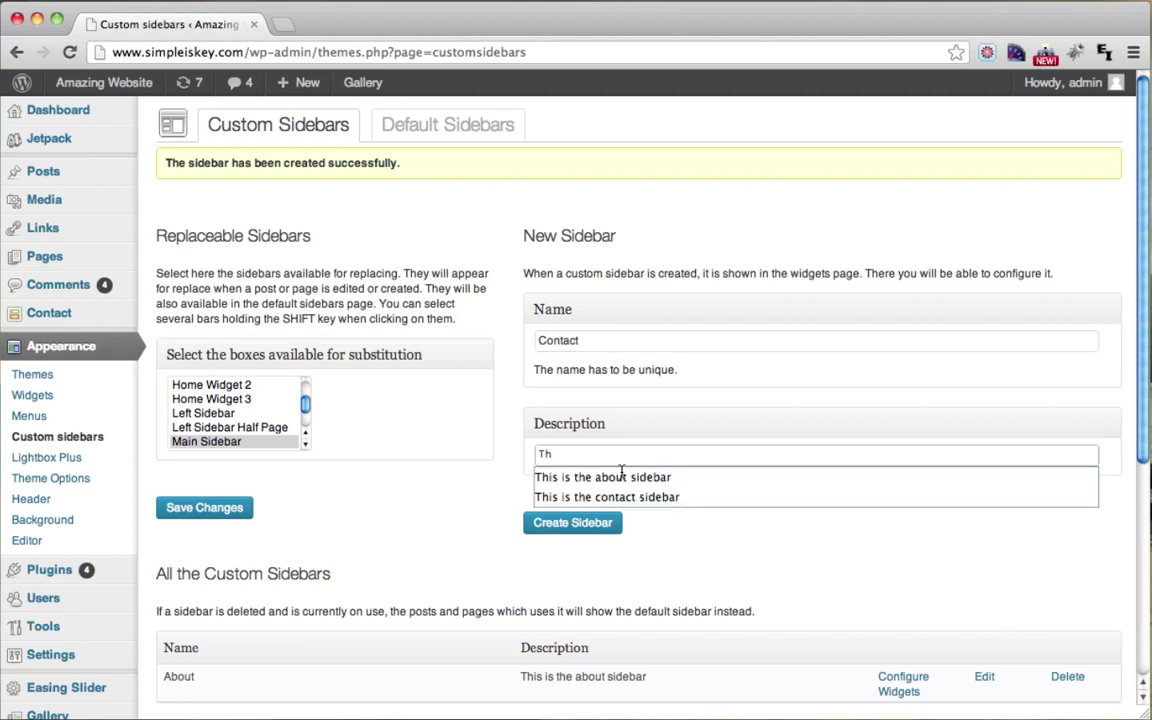
left_click(607, 496)
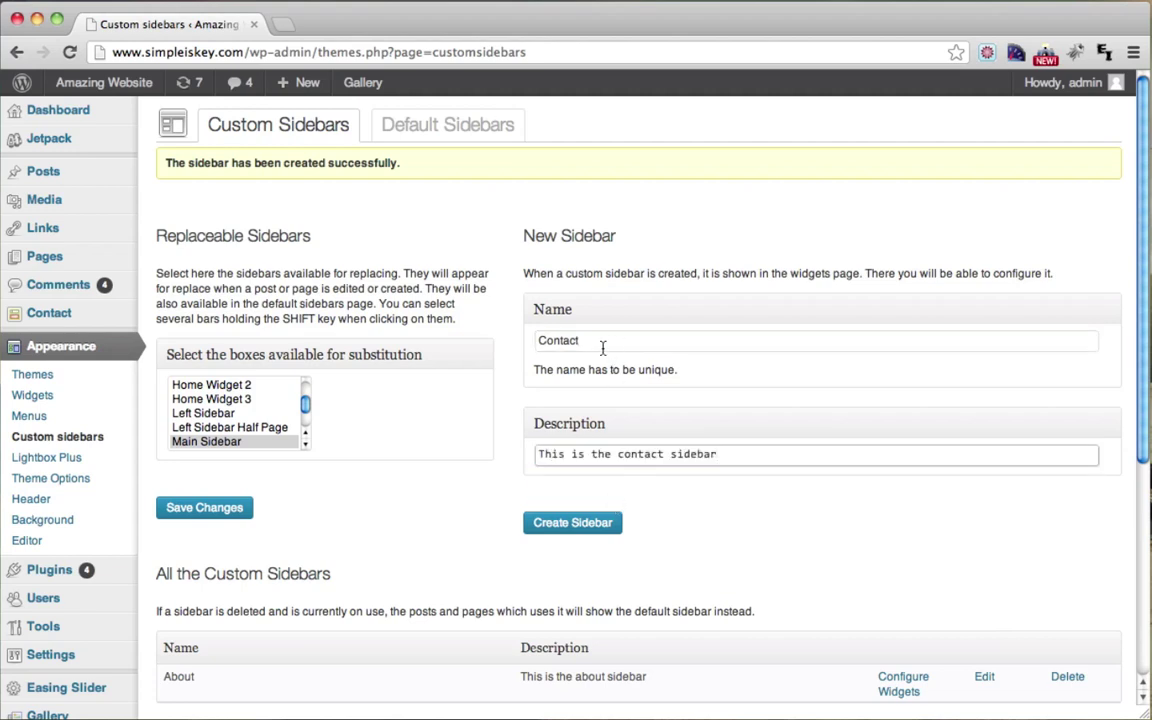
left_click_drag(592, 341, 507, 337)
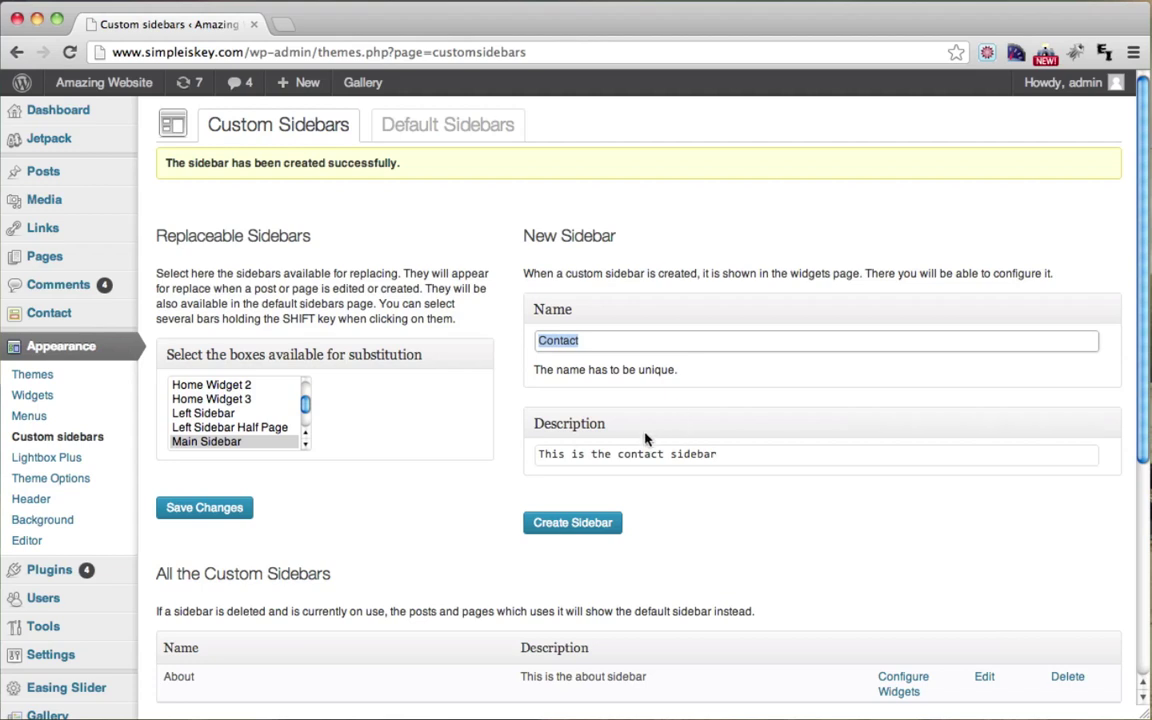
left_click_drag(545, 457, 753, 455)
left_click(753, 455)
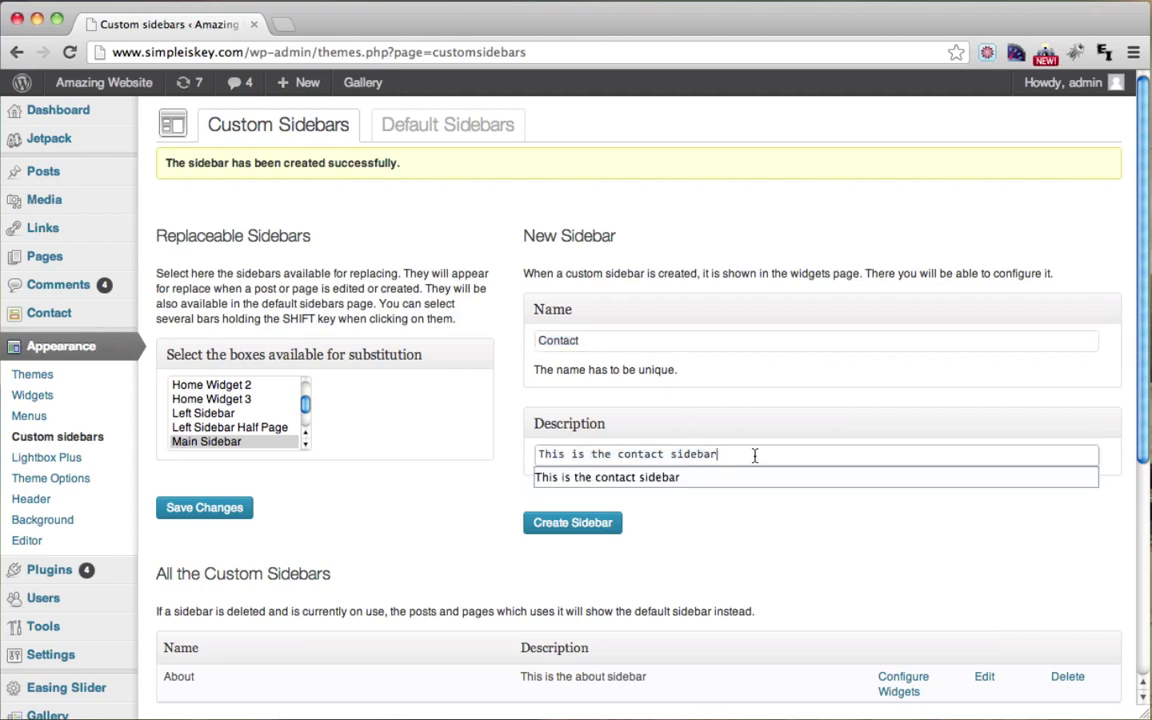
left_click(730, 553)
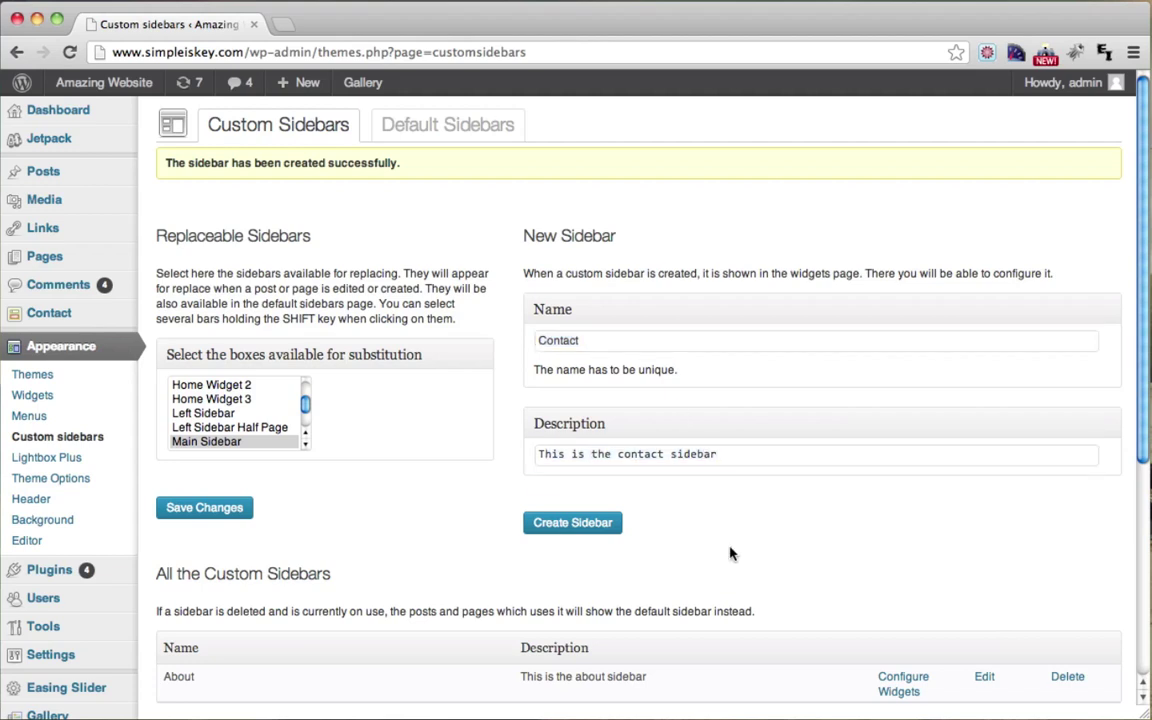
left_click(573, 525)
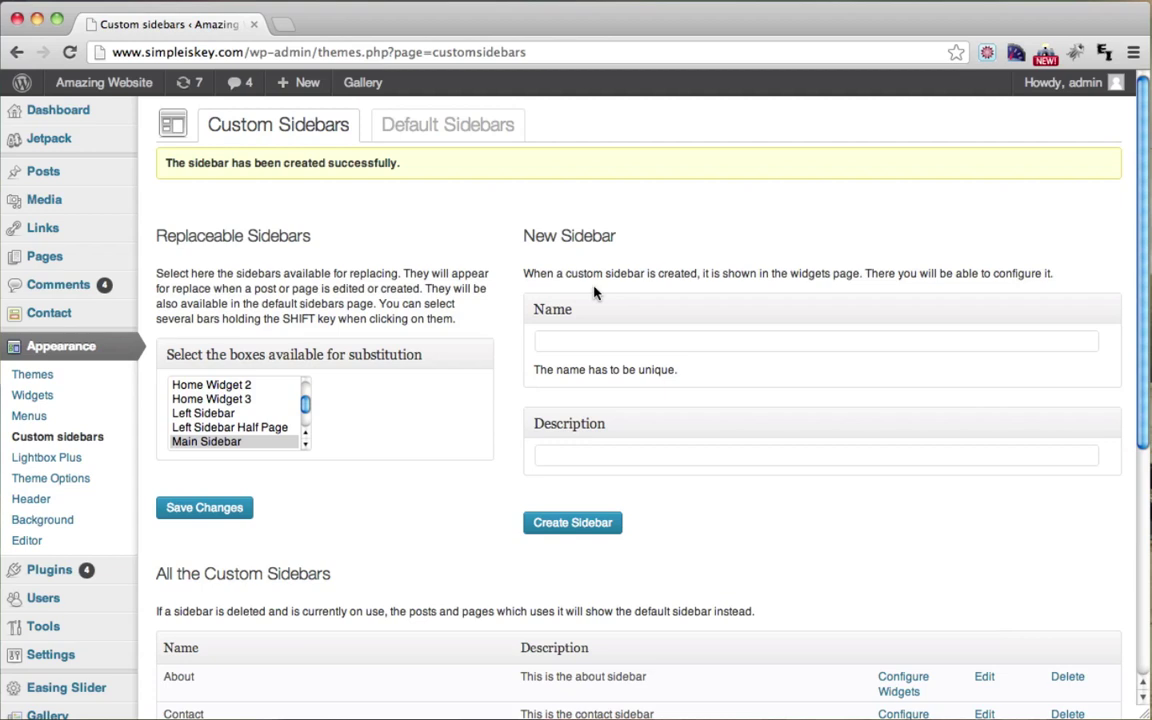
On Appearance > Widgets, expand and check the new About and Contact sidebars
left_click(68, 352)
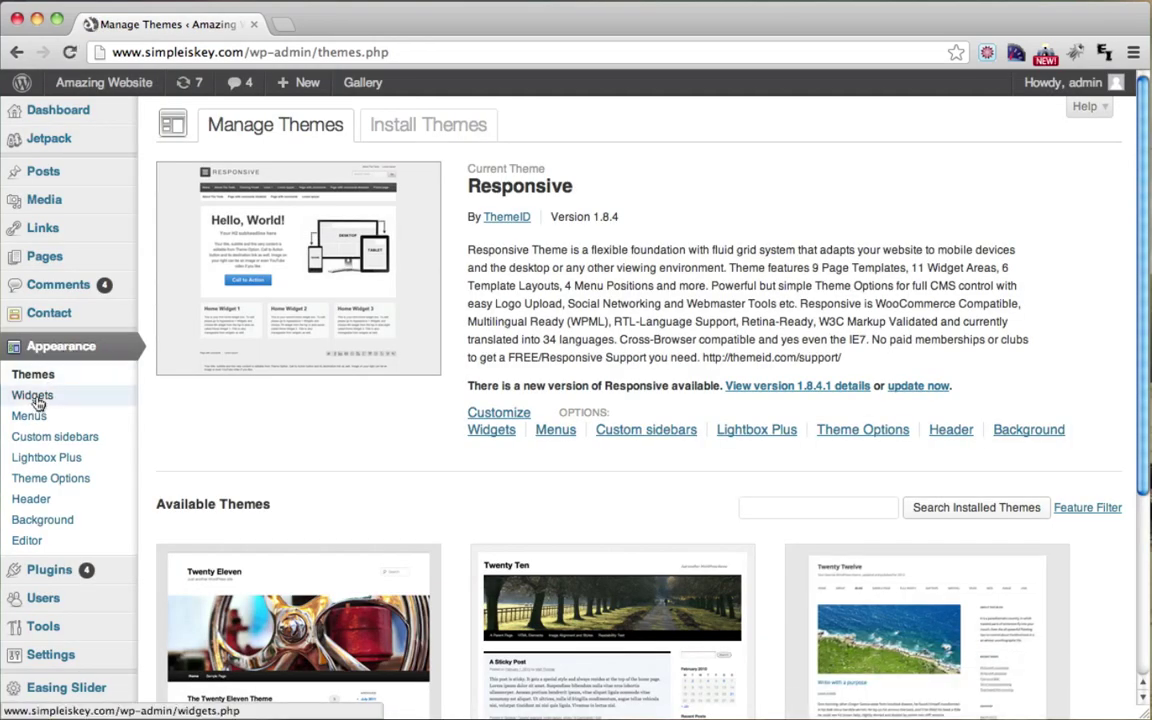
left_click(35, 399)
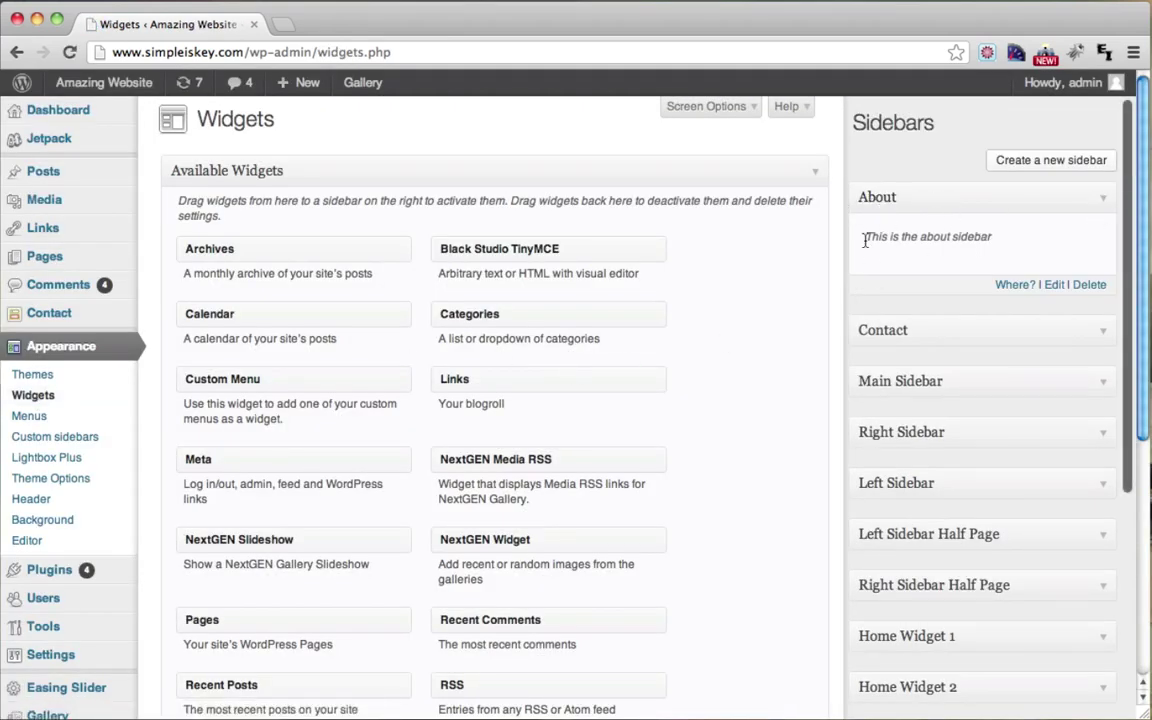
left_click_drag(867, 238, 997, 240)
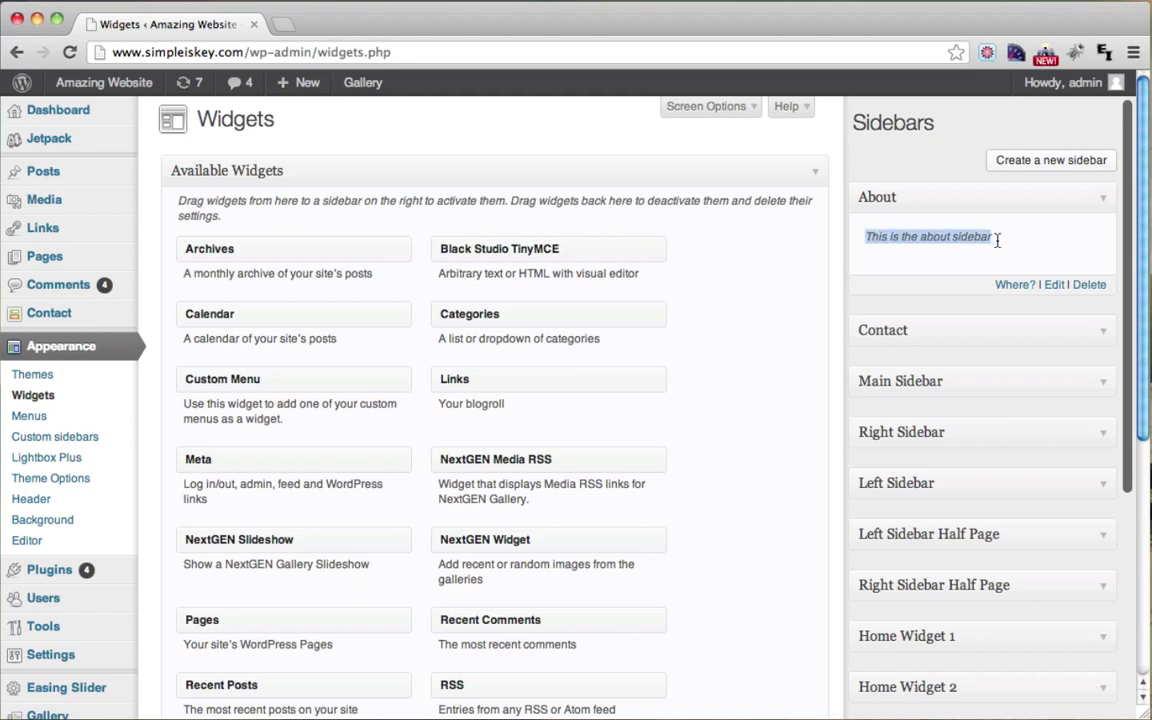
left_click(1098, 336)
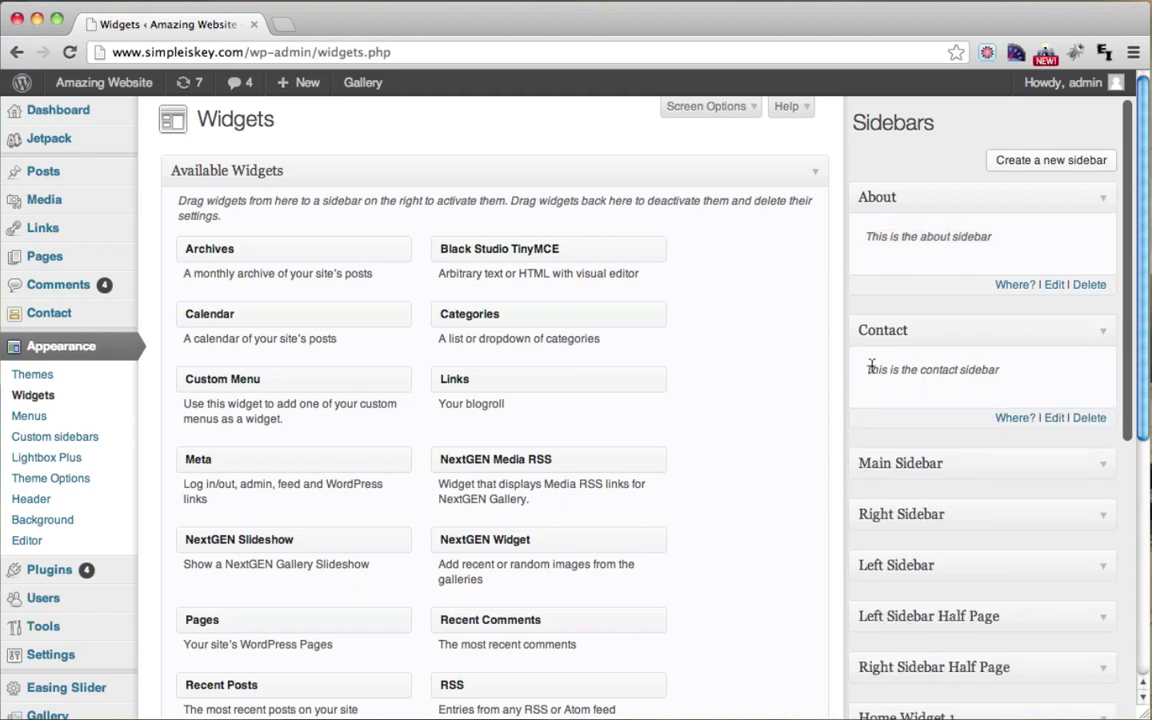
left_click_drag(869, 371, 1011, 372)
left_click(987, 372)
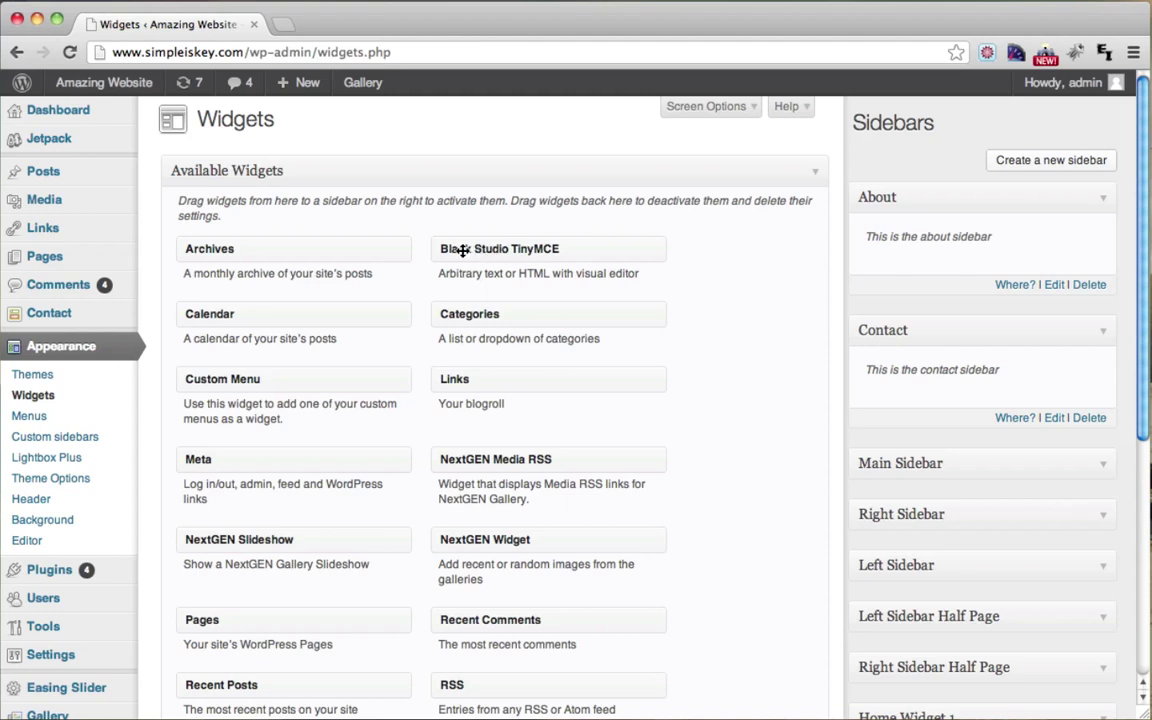
Add a Black Studio TinyMCE widget titled 'About Sidebar' with intro text to the About sidebar
left_click_drag(463, 251, 864, 253)
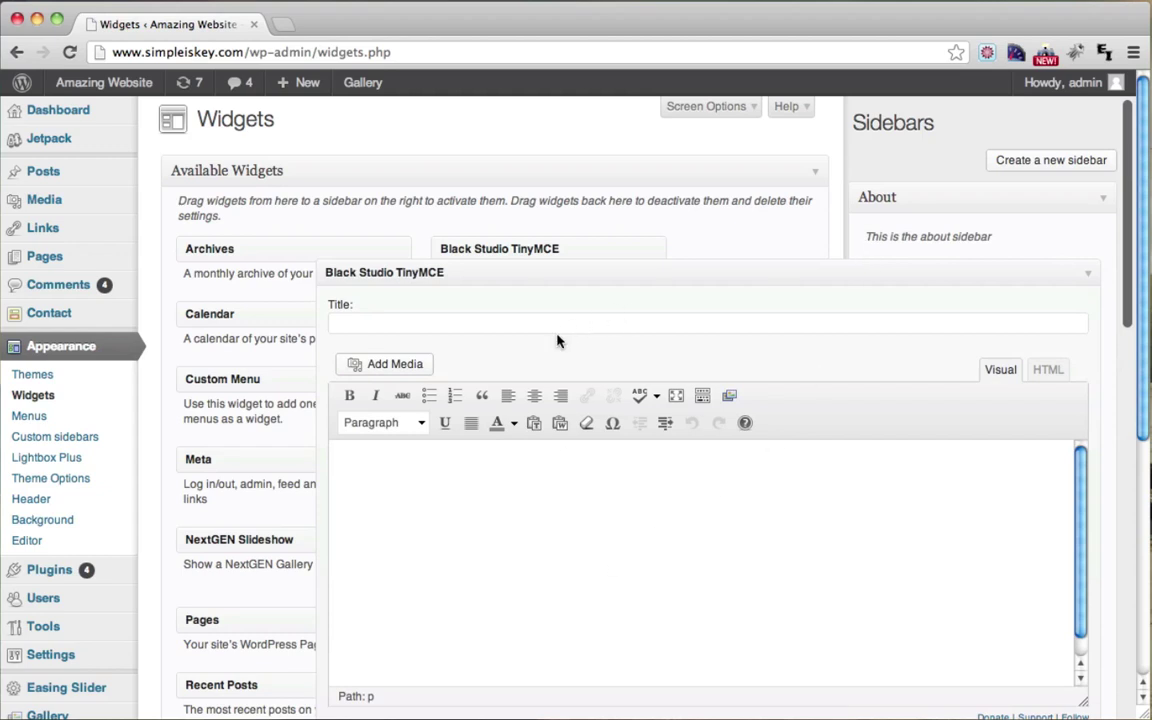
left_click(563, 330)
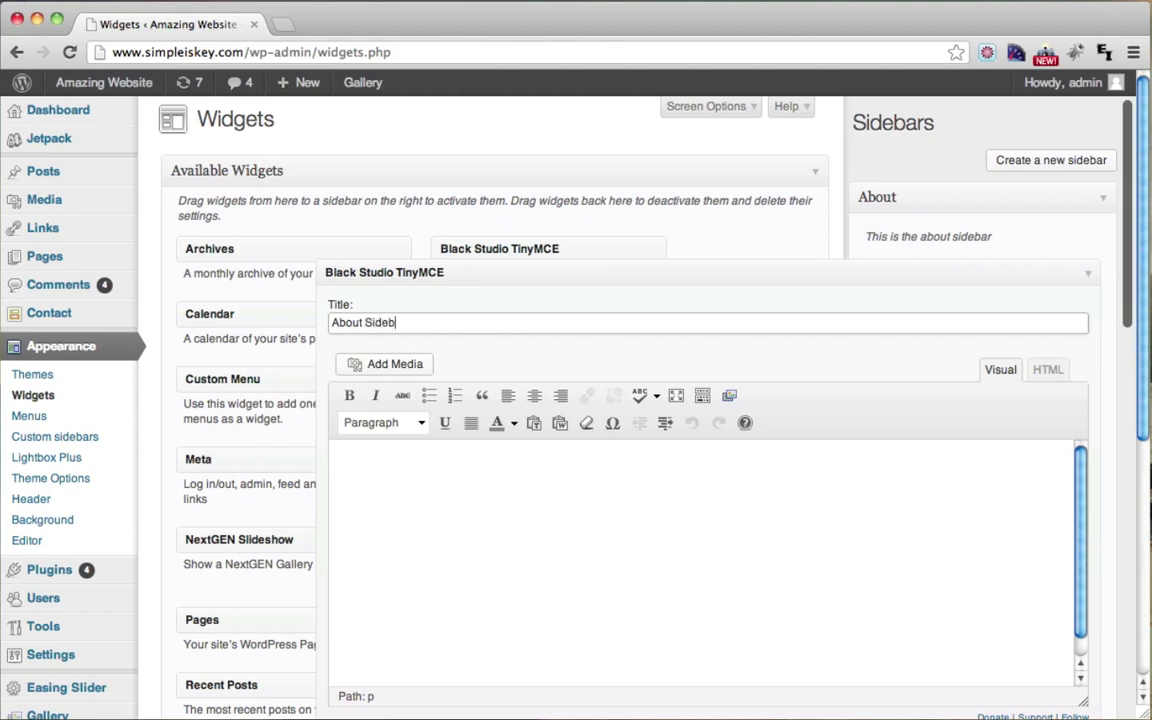
left_click(647, 493)
type("T")
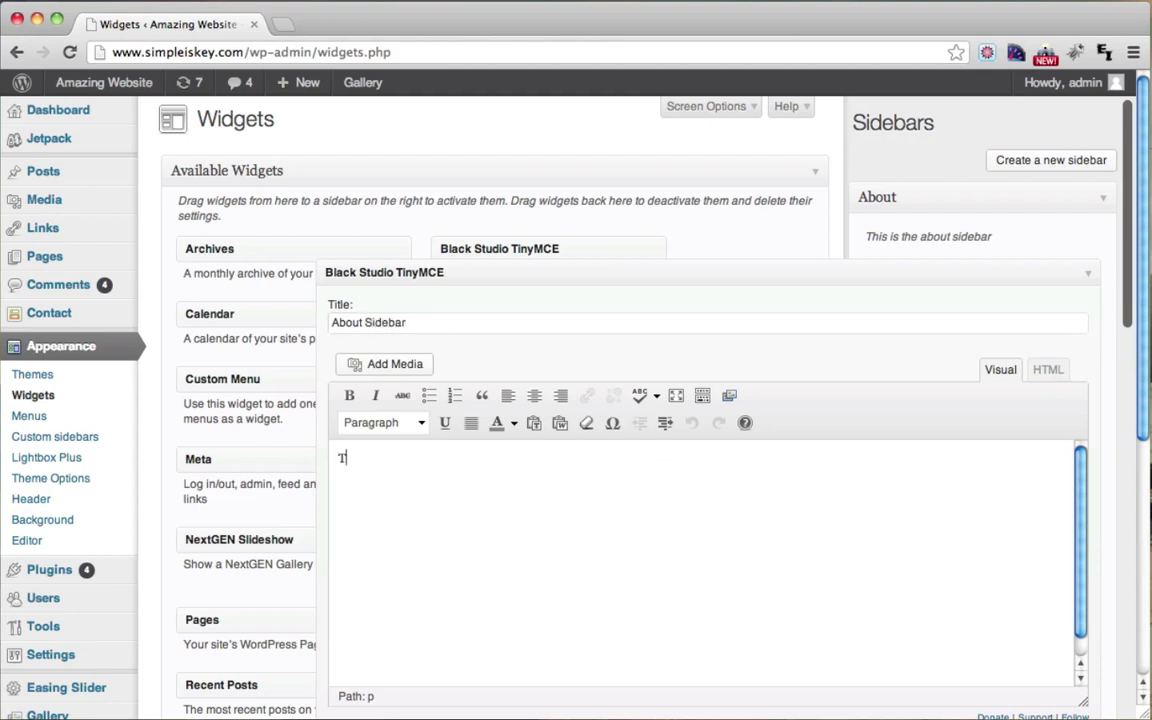
type("his is the about sidebar.")
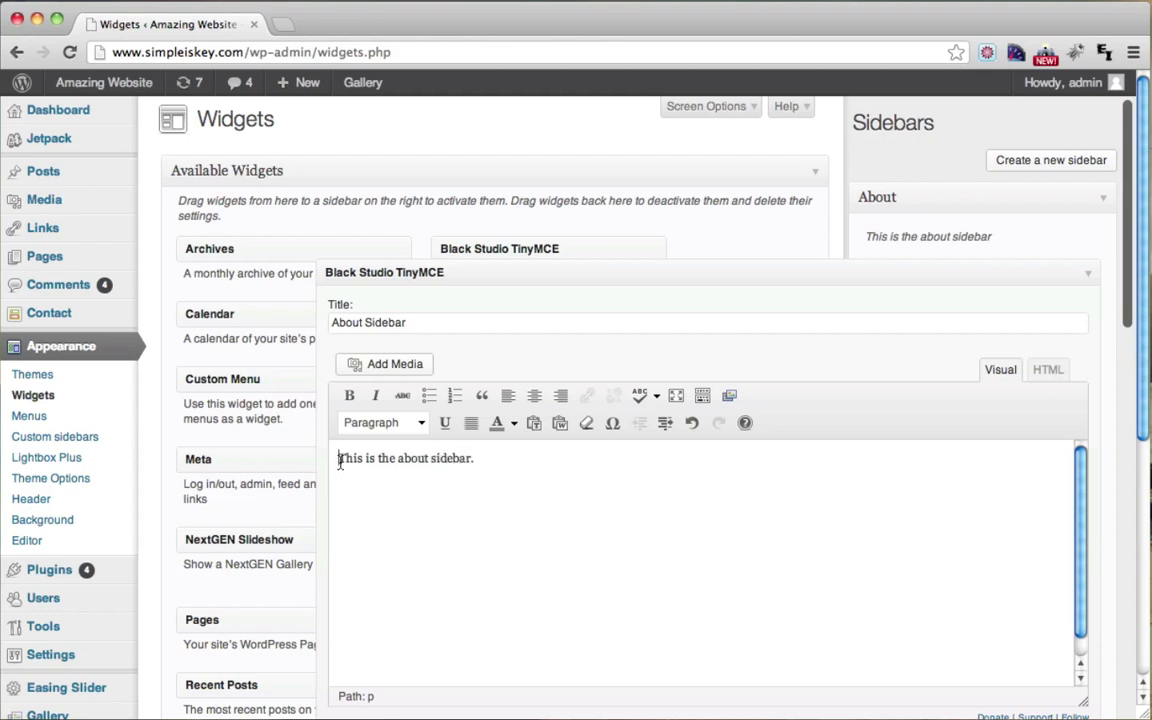
key("Return")
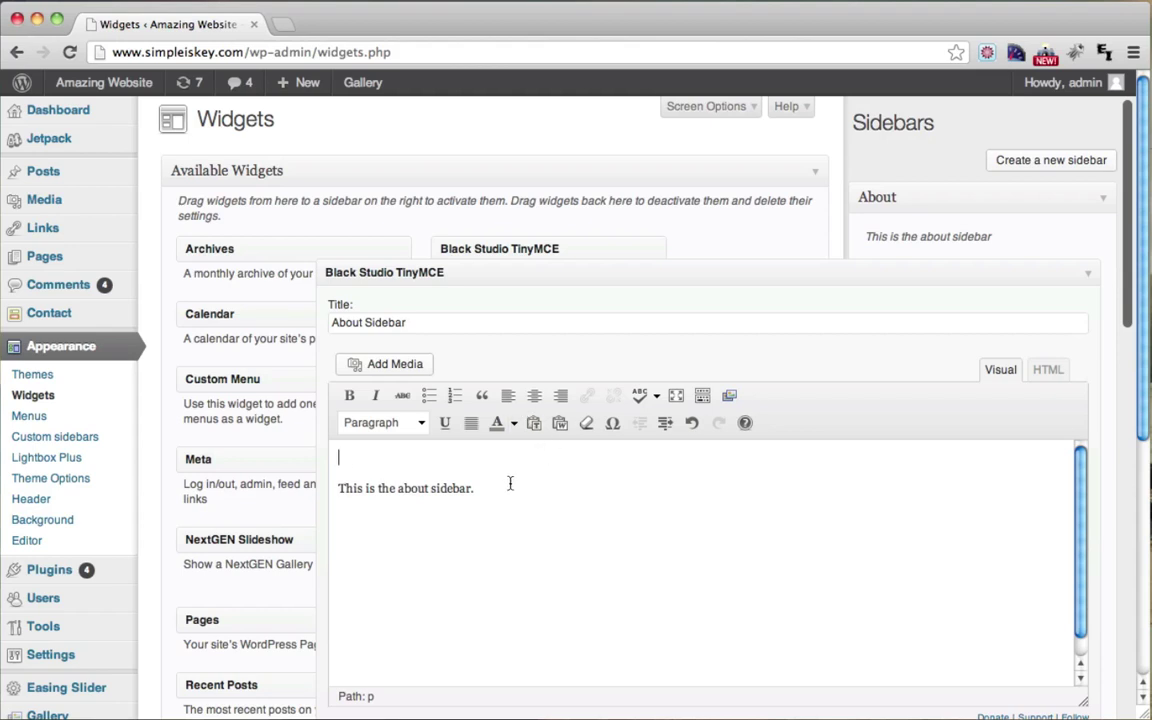
Centre the widget's text and bring up the media library
left_click_drag(509, 481, 247, 450)
left_click(538, 397)
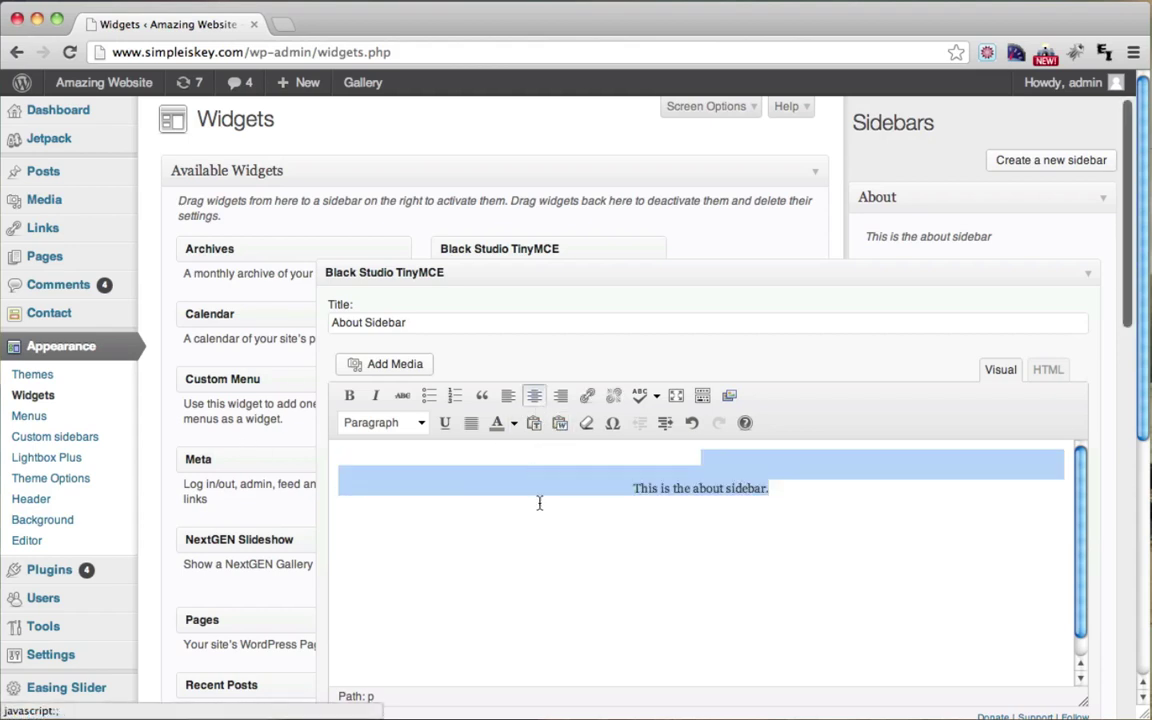
left_click(700, 463)
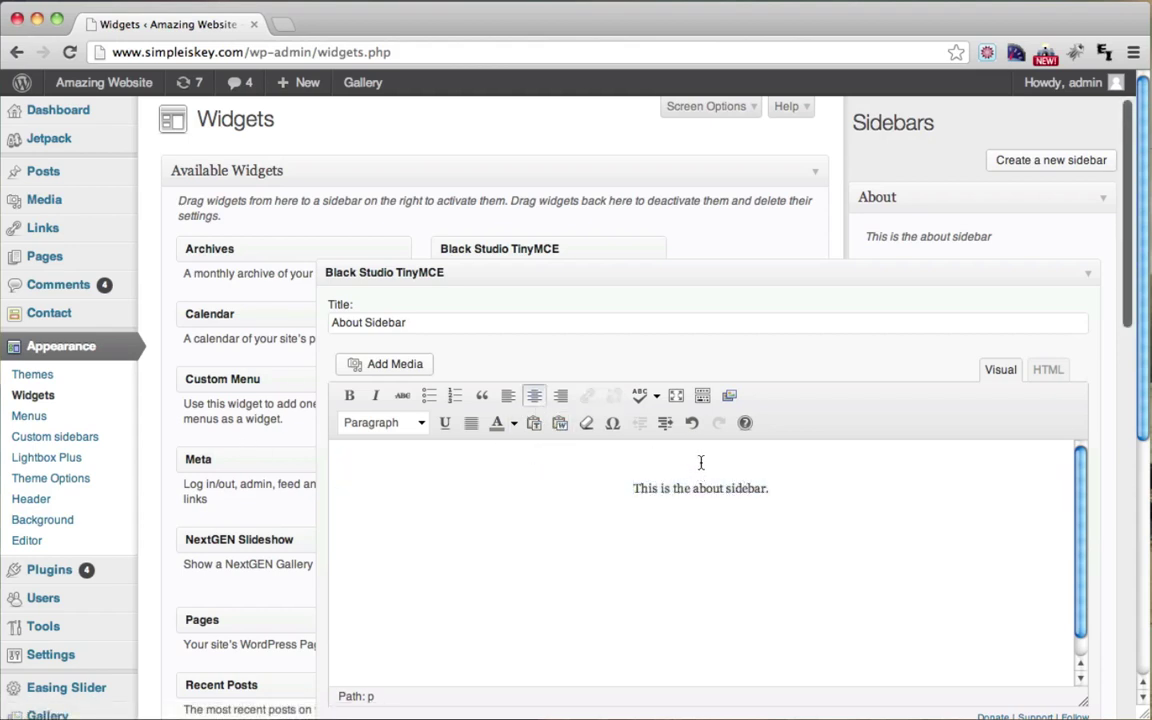
left_click(377, 370)
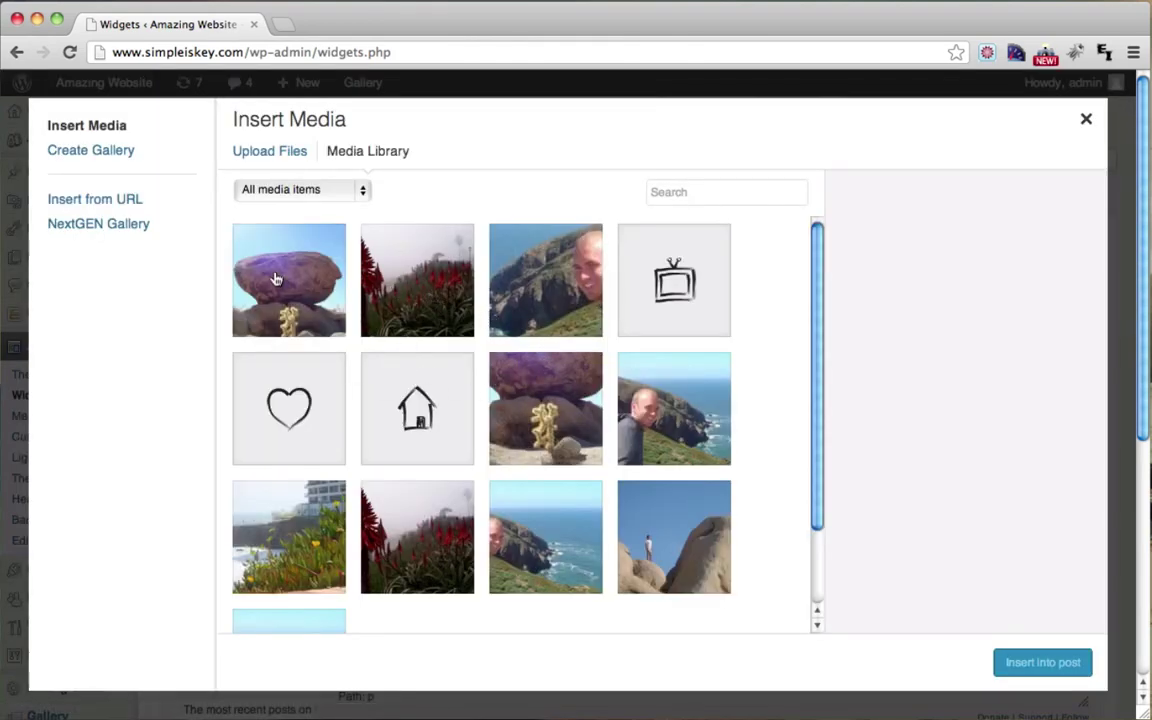
Insert the purple rock photo DSC09811 centre-aligned into the widget, then save and collapse it
left_click(343, 309)
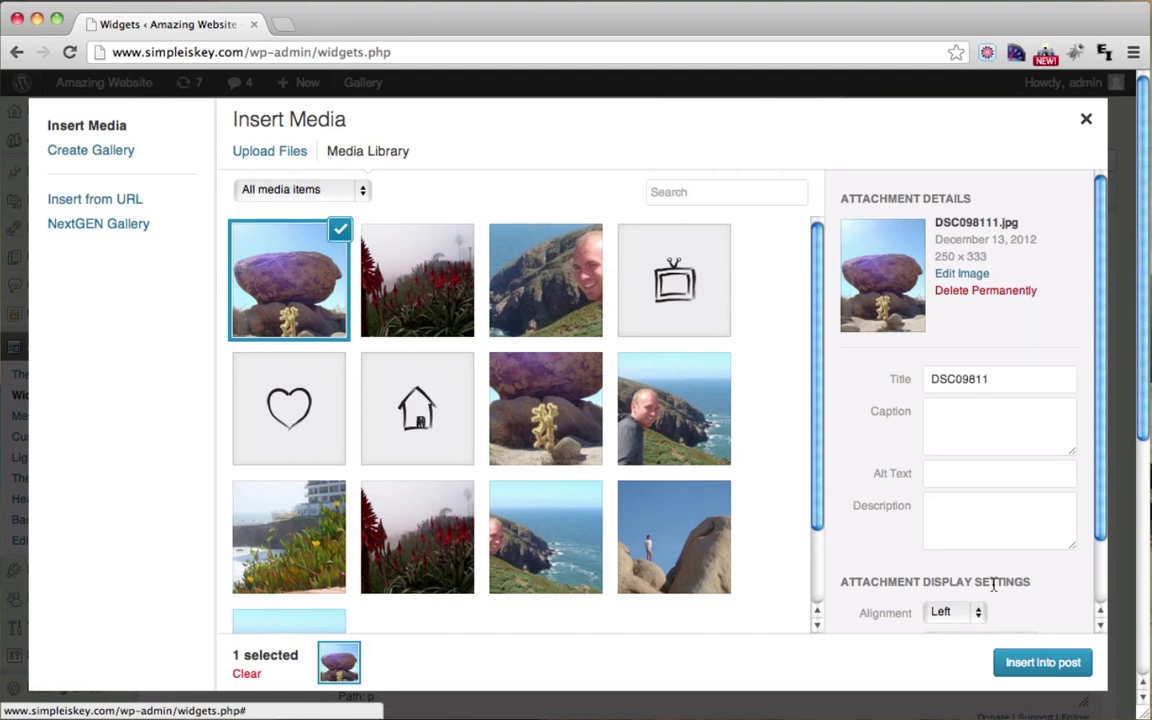
left_click(952, 611)
left_click(951, 602)
scroll(1020, 583, "down", 2)
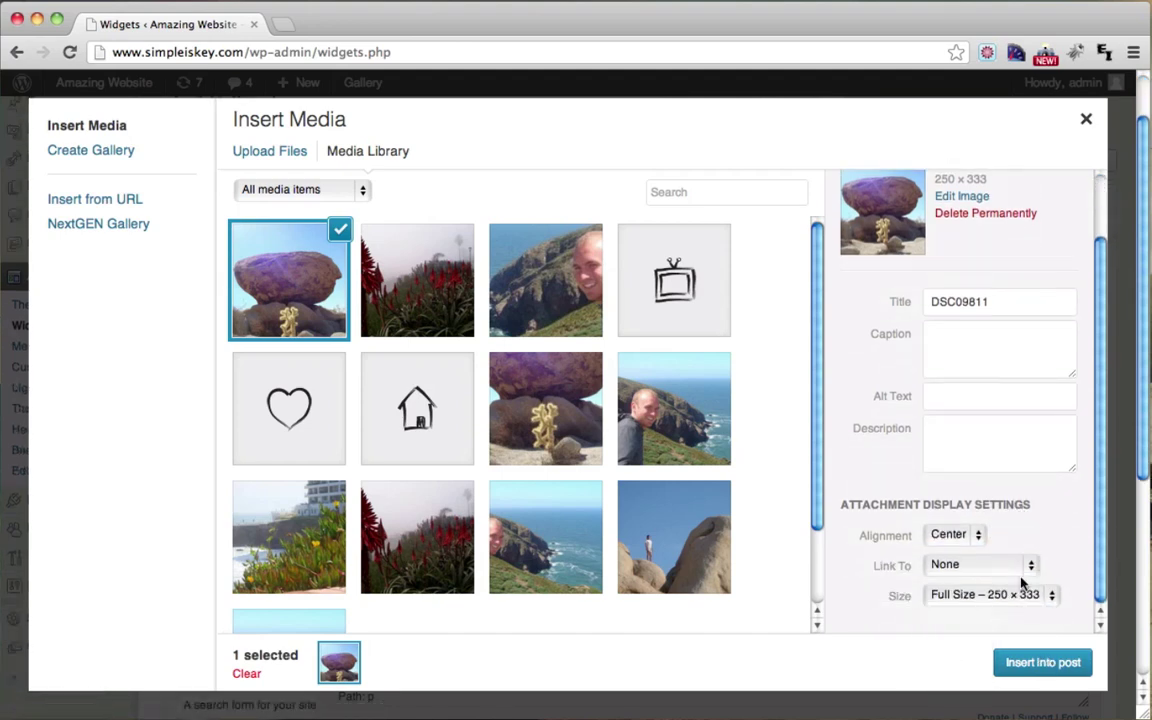
left_click(1040, 665)
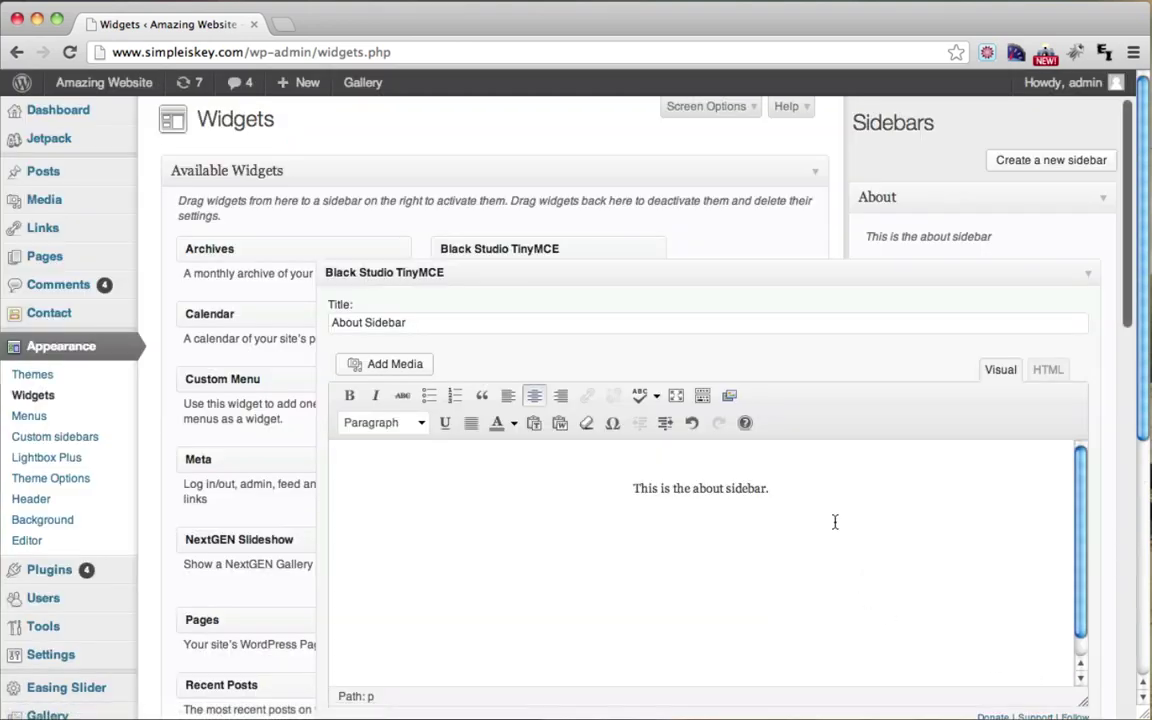
scroll(897, 518, "up", 2)
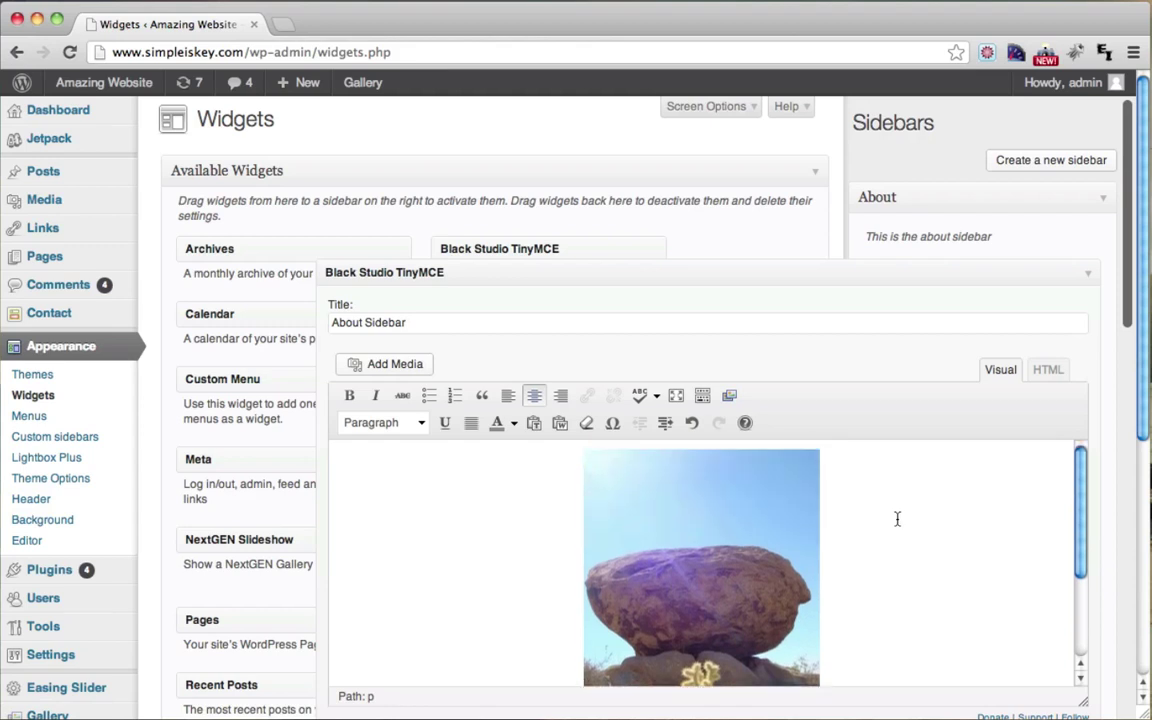
scroll(897, 518, "down", 5)
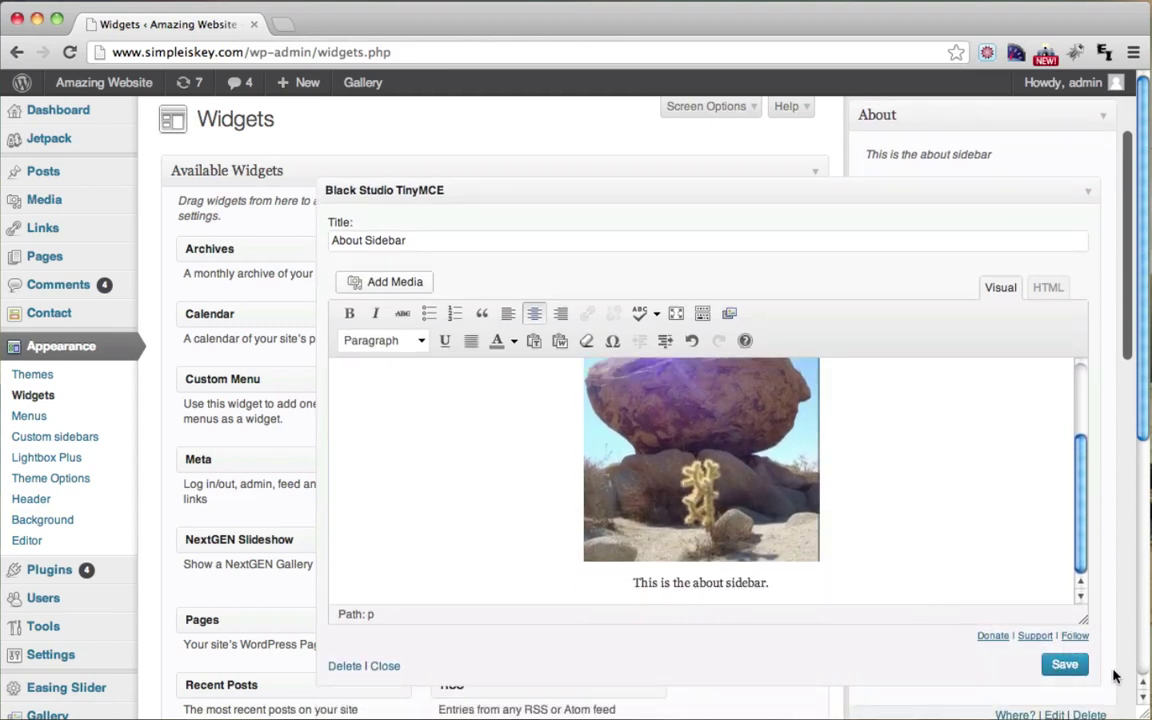
left_click(1063, 672)
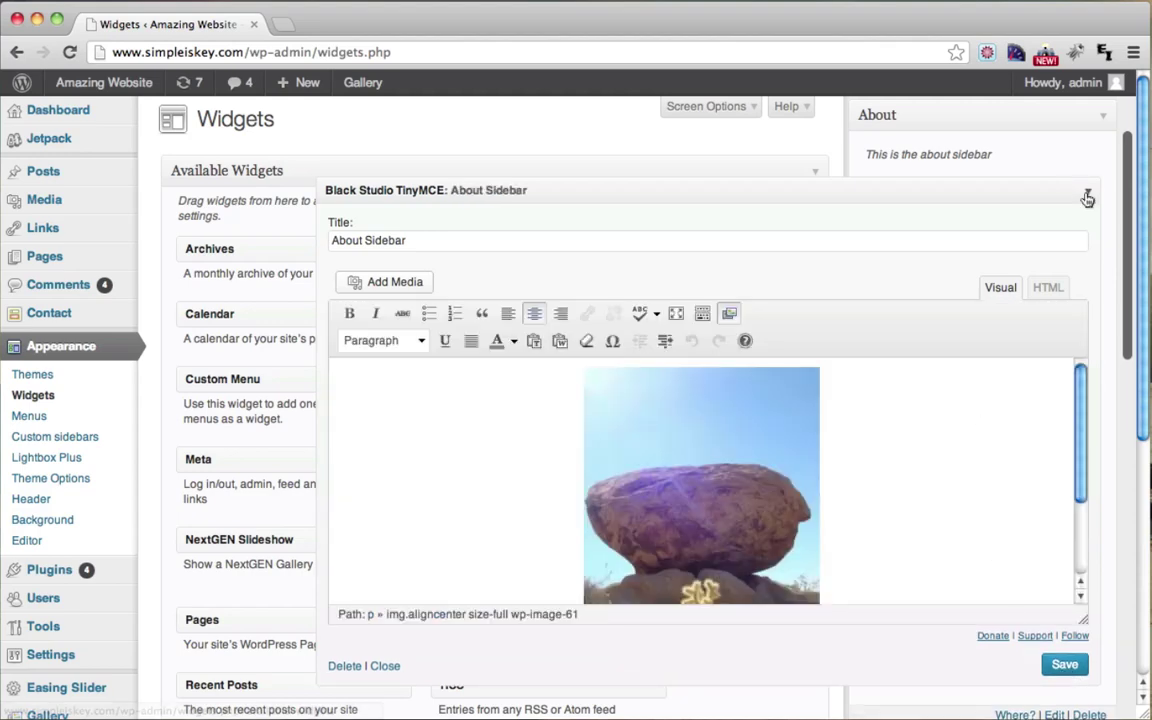
left_click(1087, 199)
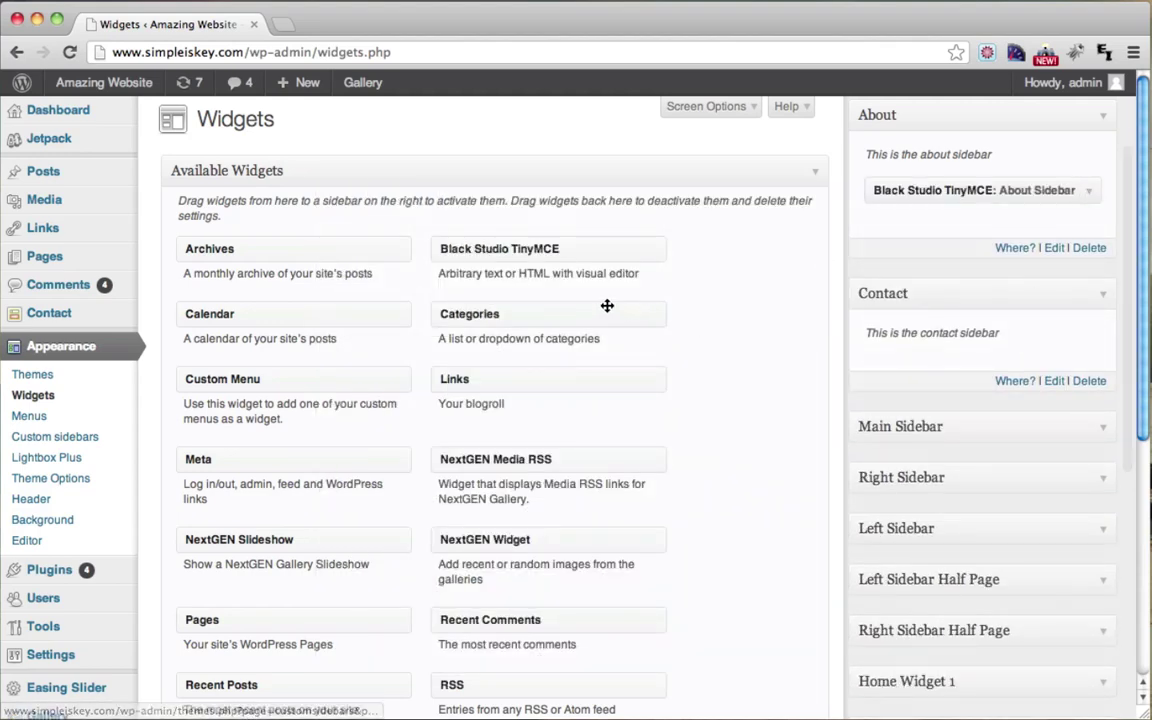
Add a Black Studio TinyMCE widget titled 'Contact' reading 'This is the contact sidebar.' to the Contact sidebar
left_click_drag(490, 254, 881, 366)
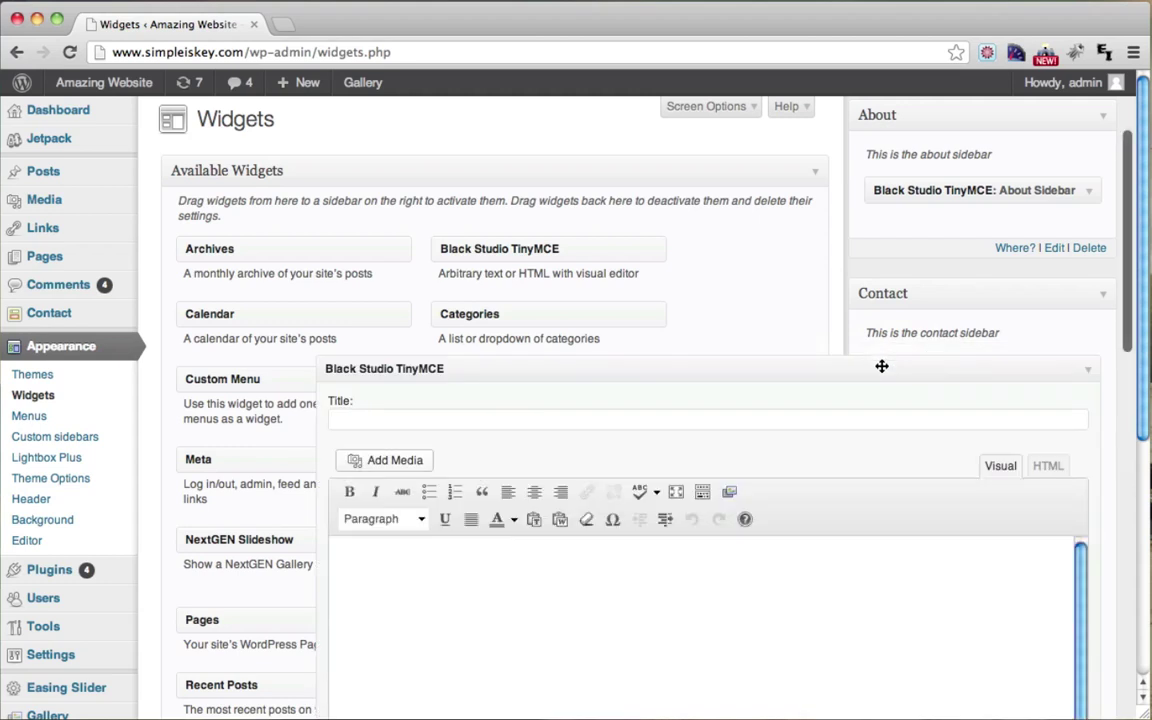
left_click(514, 421)
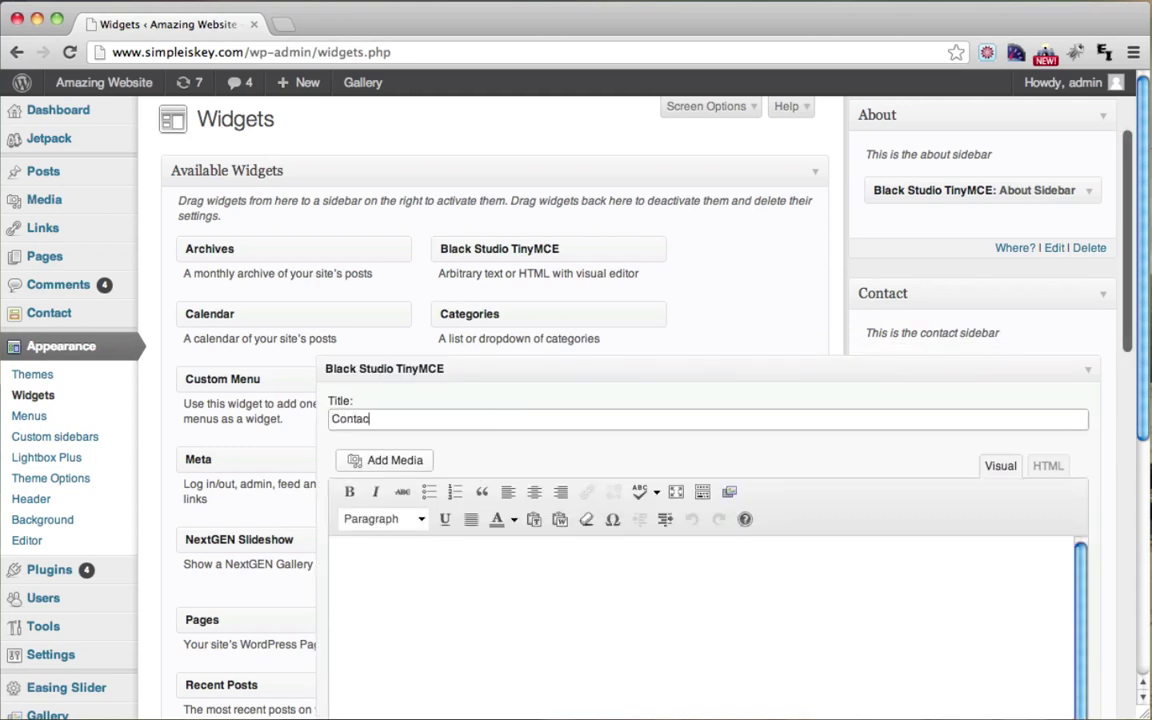
type("Contact")
left_click(509, 586)
type("Th")
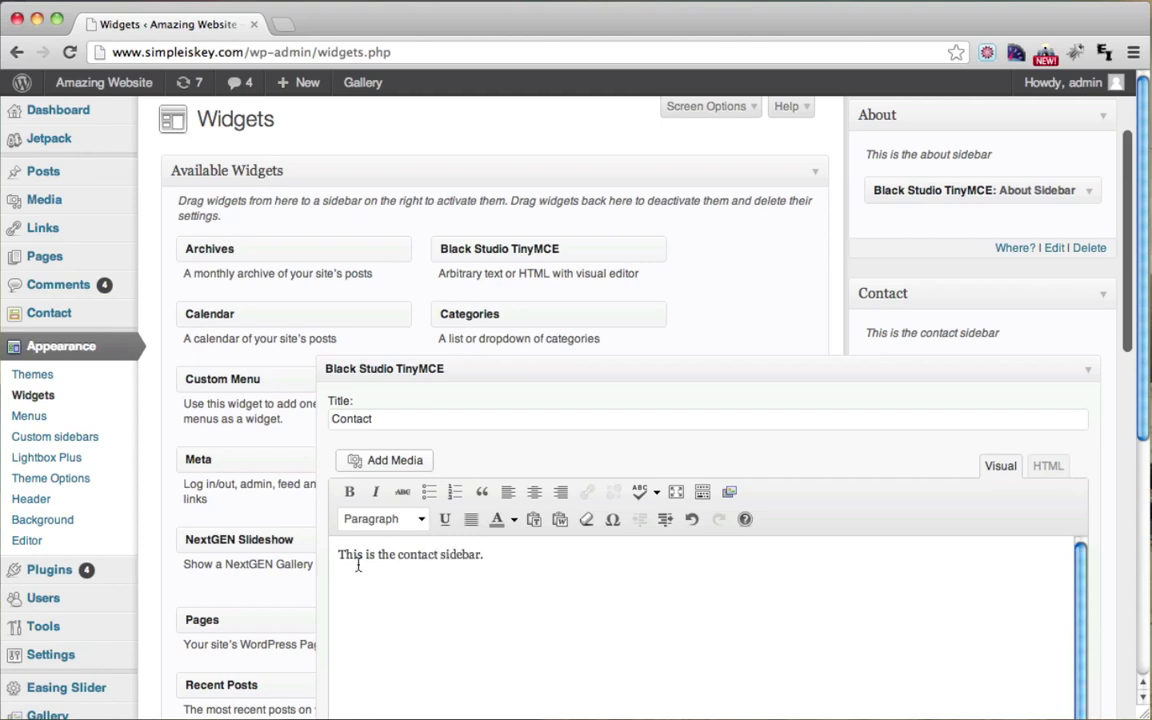
key("Return")
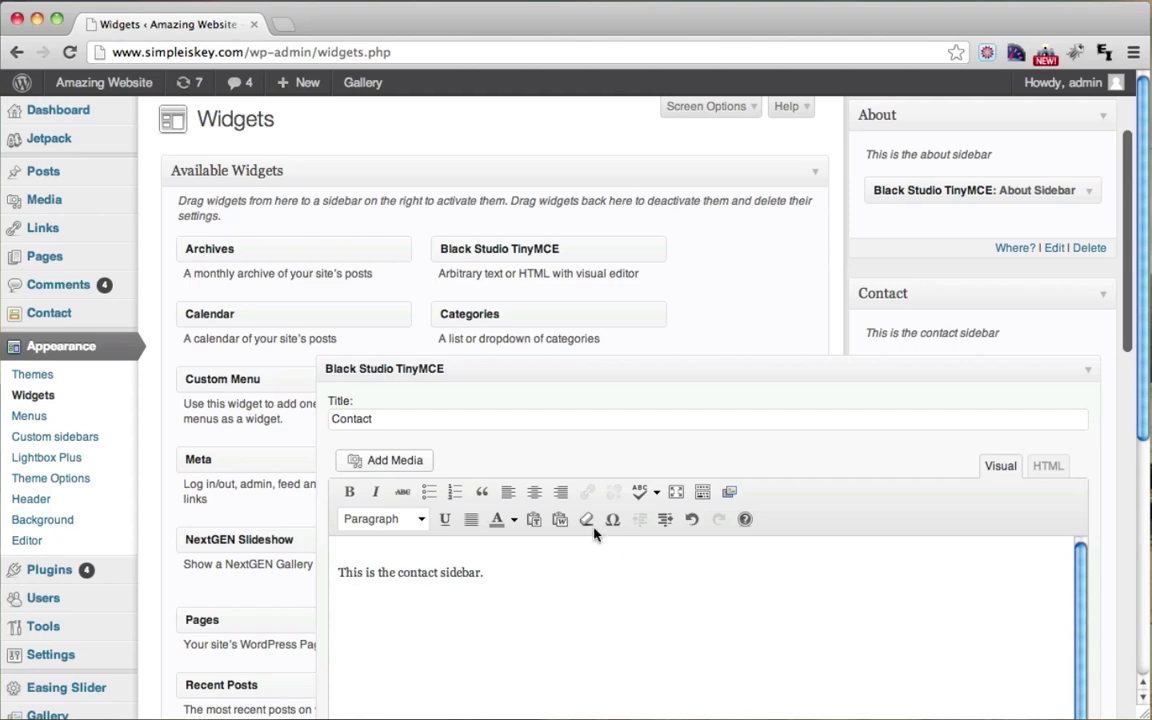
left_click(388, 468)
Insert the red-flower photo 12030016001.jpg, centre-aligned, above the contact text in the widget
left_click(388, 468)
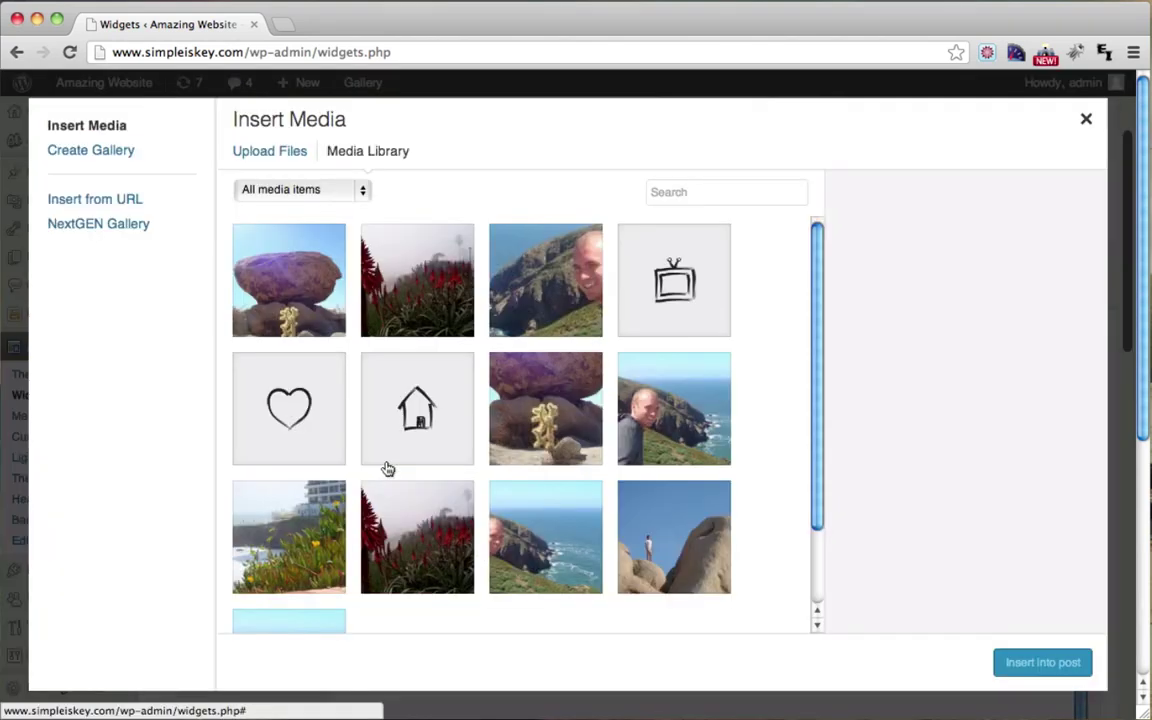
left_click(413, 287)
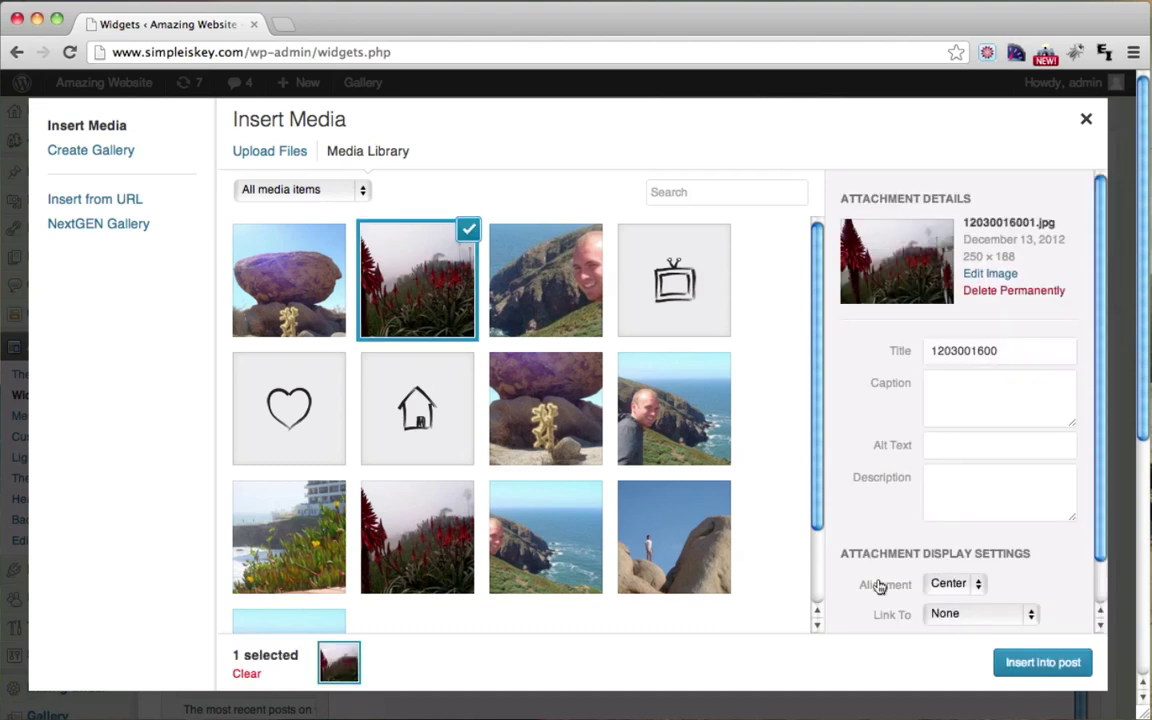
scroll(1031, 609, "down", 2)
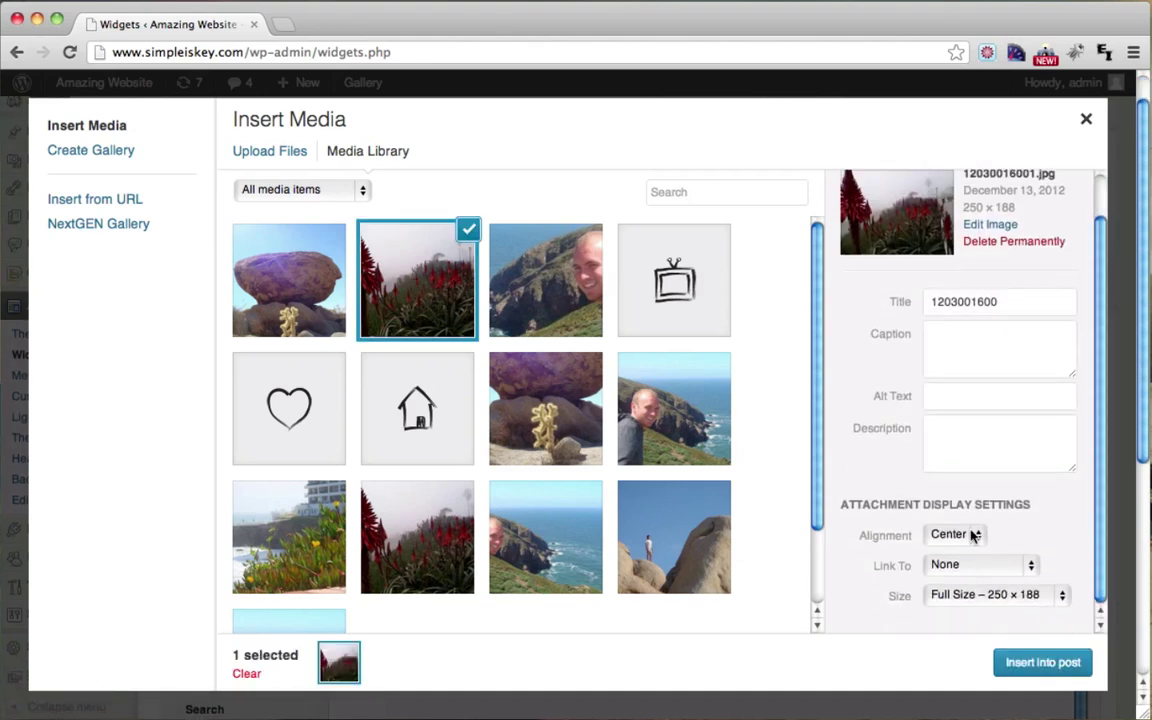
left_click(1040, 662)
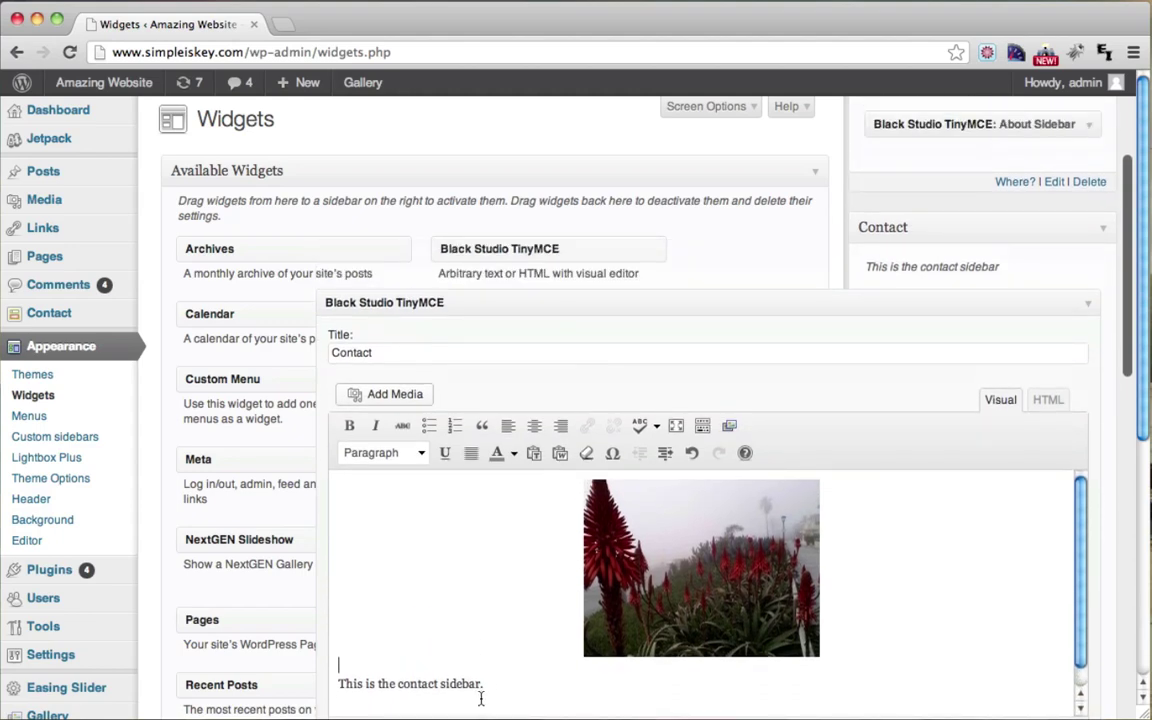
Centre the sentence 'This is the contact sidebar.', then save and collapse the Contact widget
left_click_drag(480, 696, 334, 658)
left_click(531, 427)
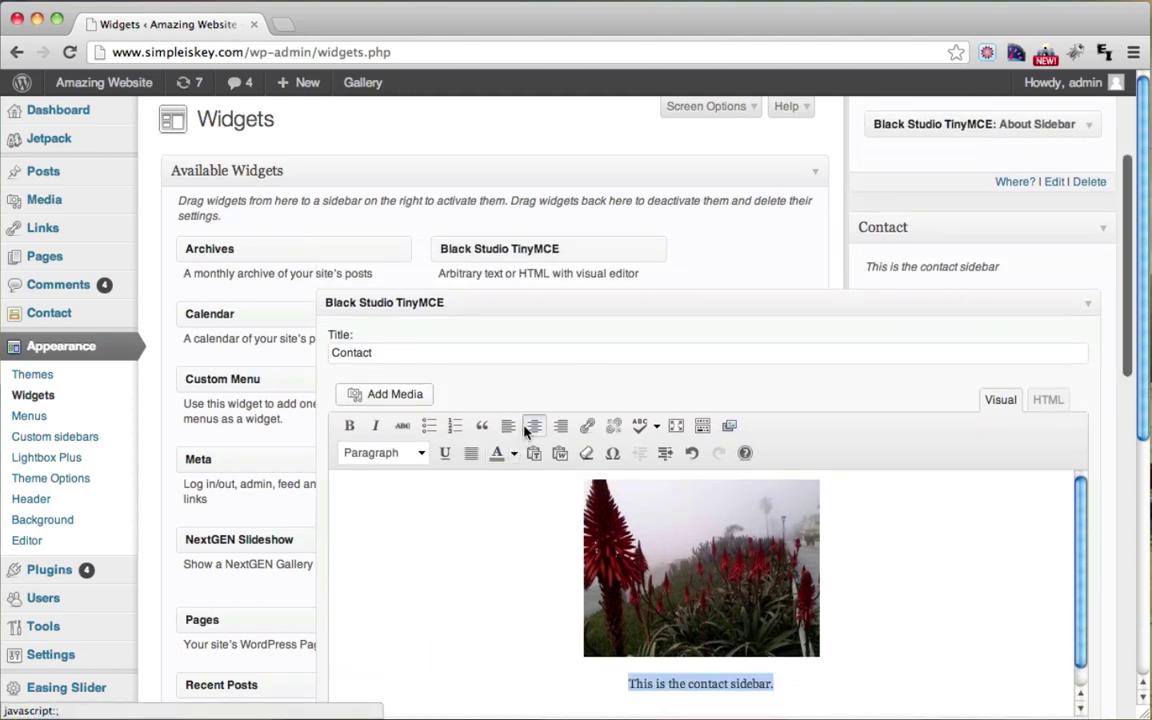
scroll(951, 589, "down", 4)
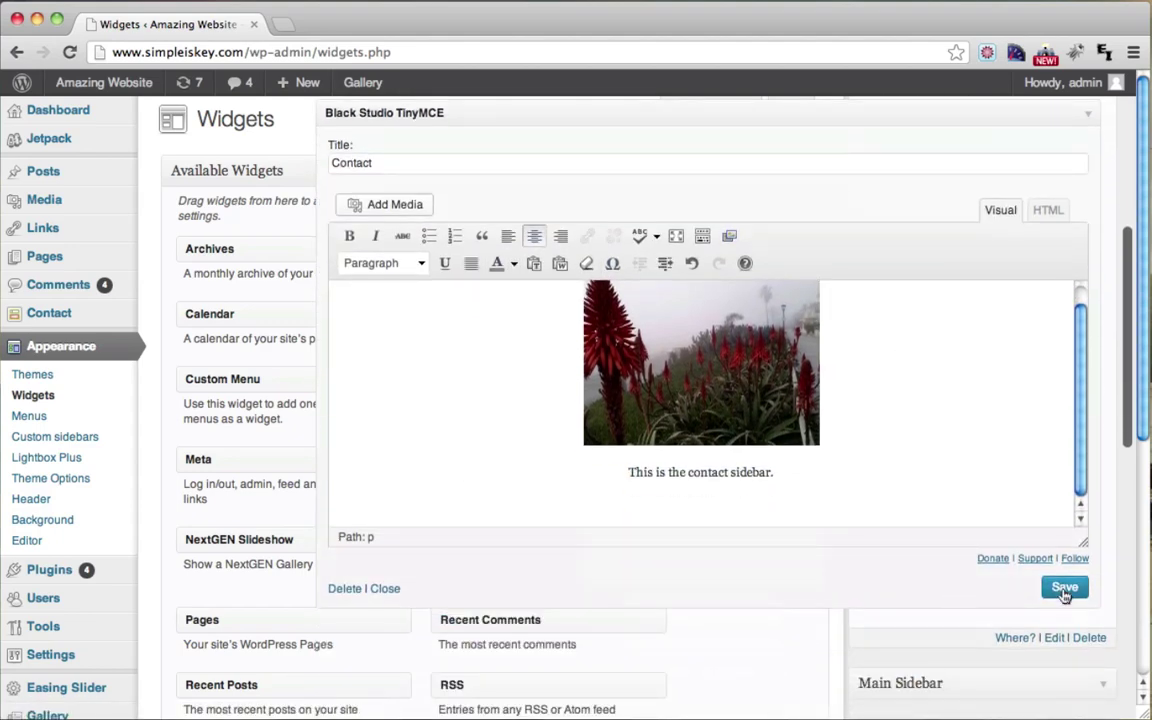
left_click(1063, 590)
scroll(1066, 500, "up", 2)
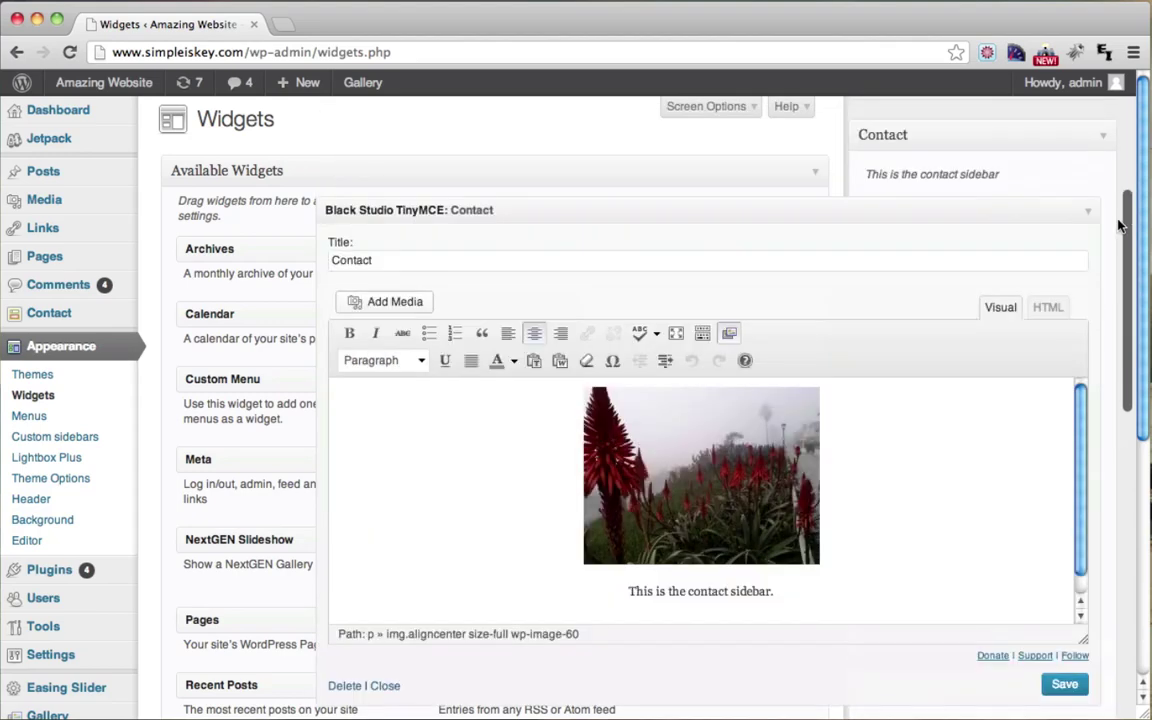
left_click(1086, 217)
Go to the Pages list and open the live site in a new tab
scroll(1044, 316, "up", 5)
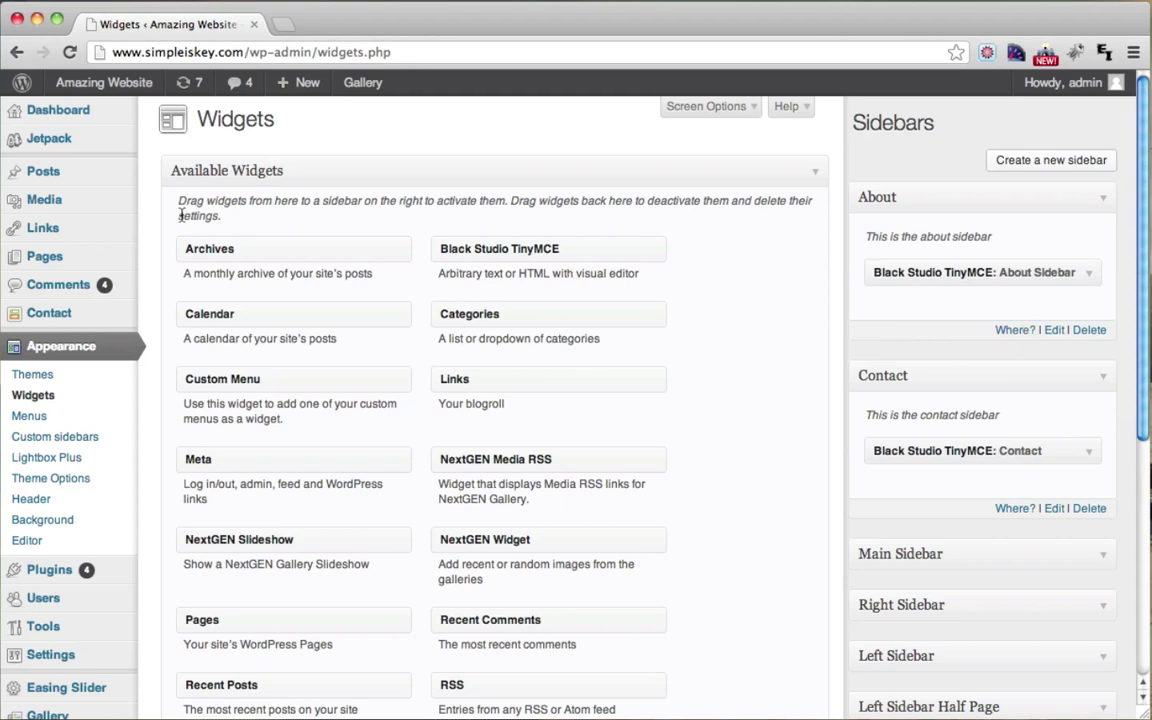
mouse_move(72, 257)
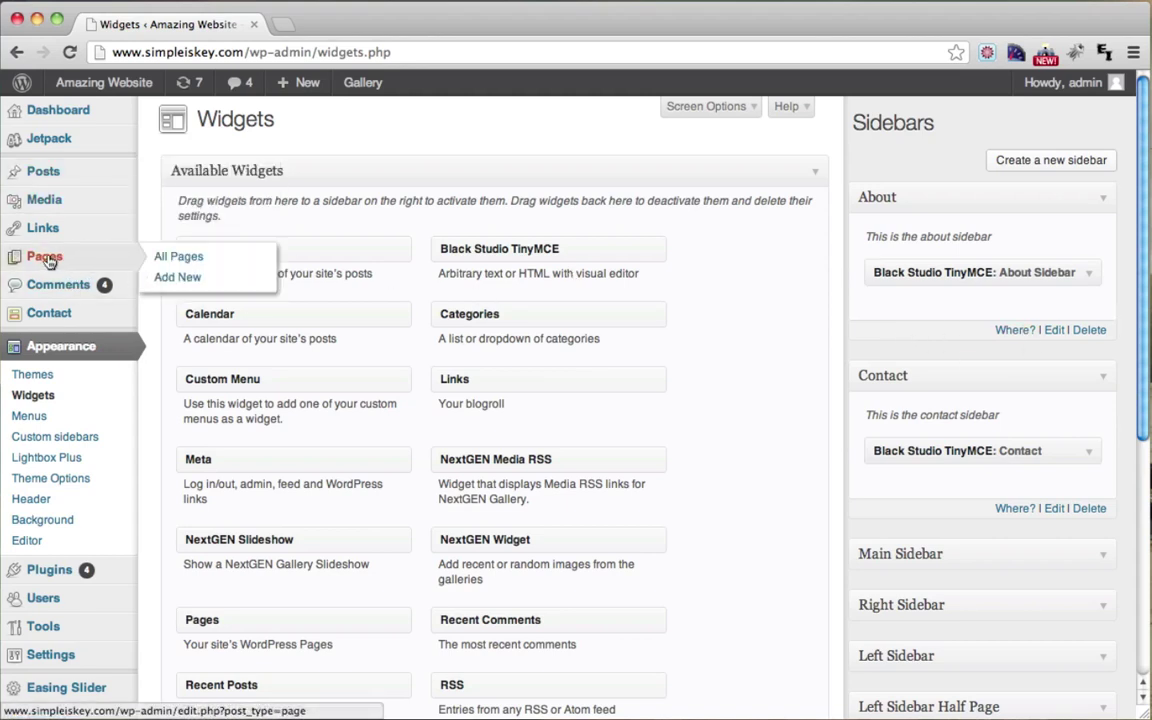
left_click(47, 259)
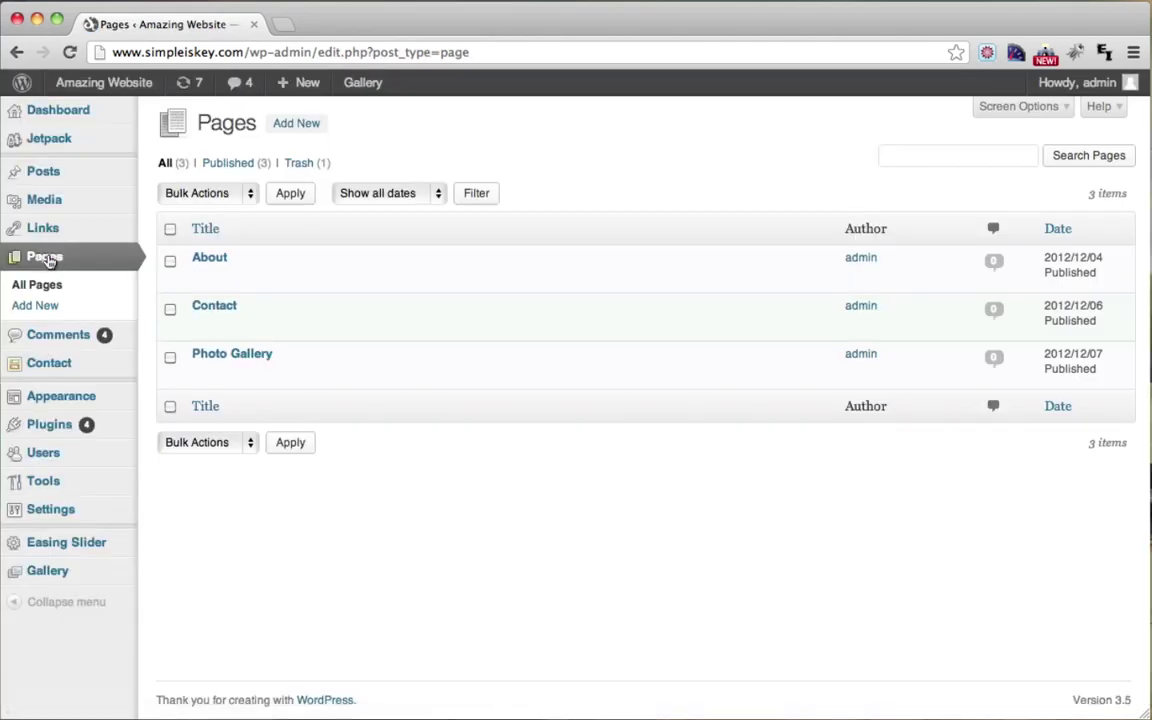
mouse_move(145, 88)
left_click(113, 125, "super")
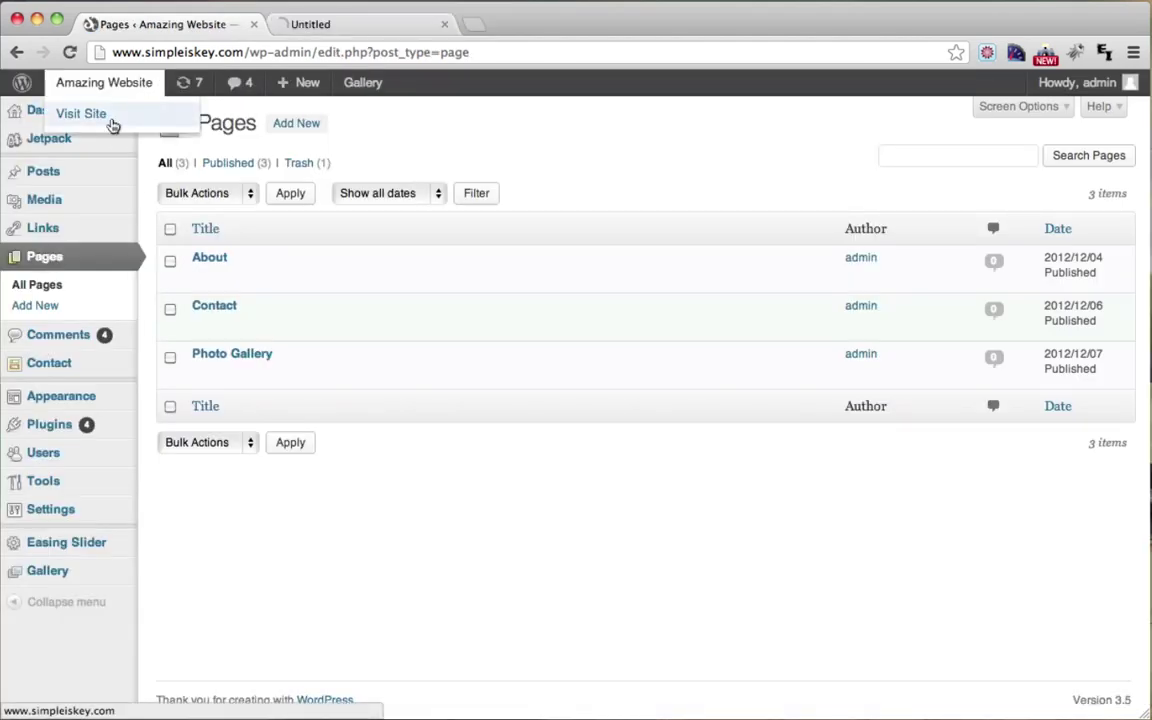
left_click(384, 29)
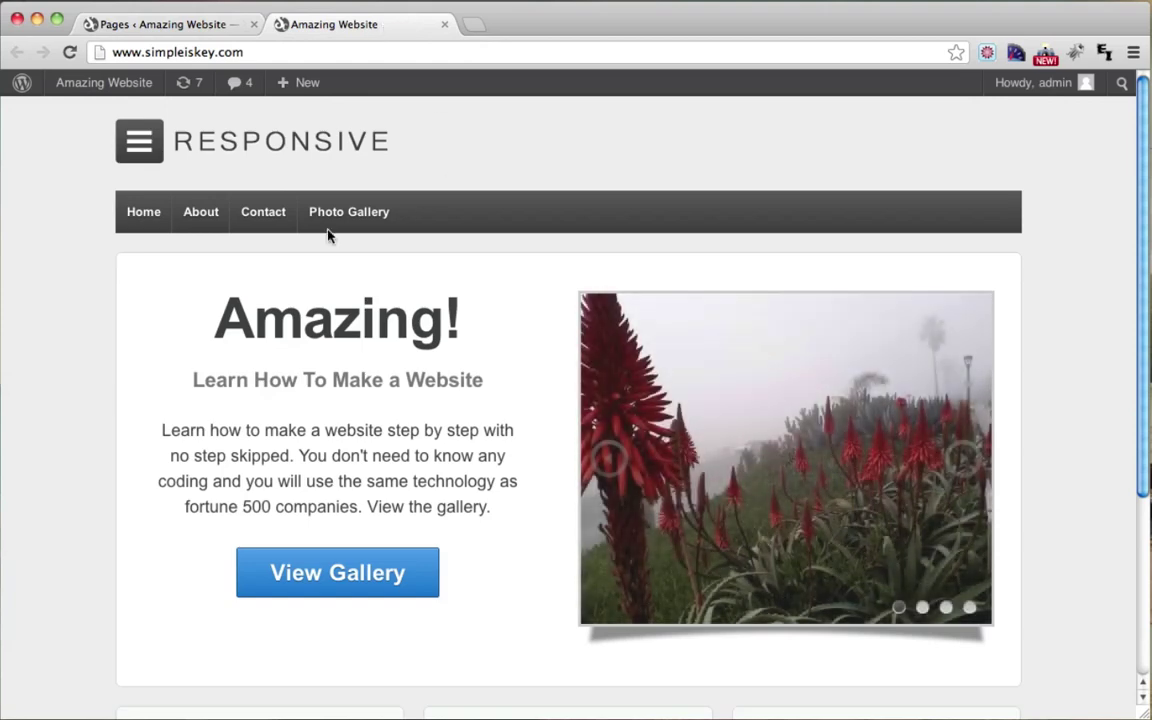
left_click(200, 212)
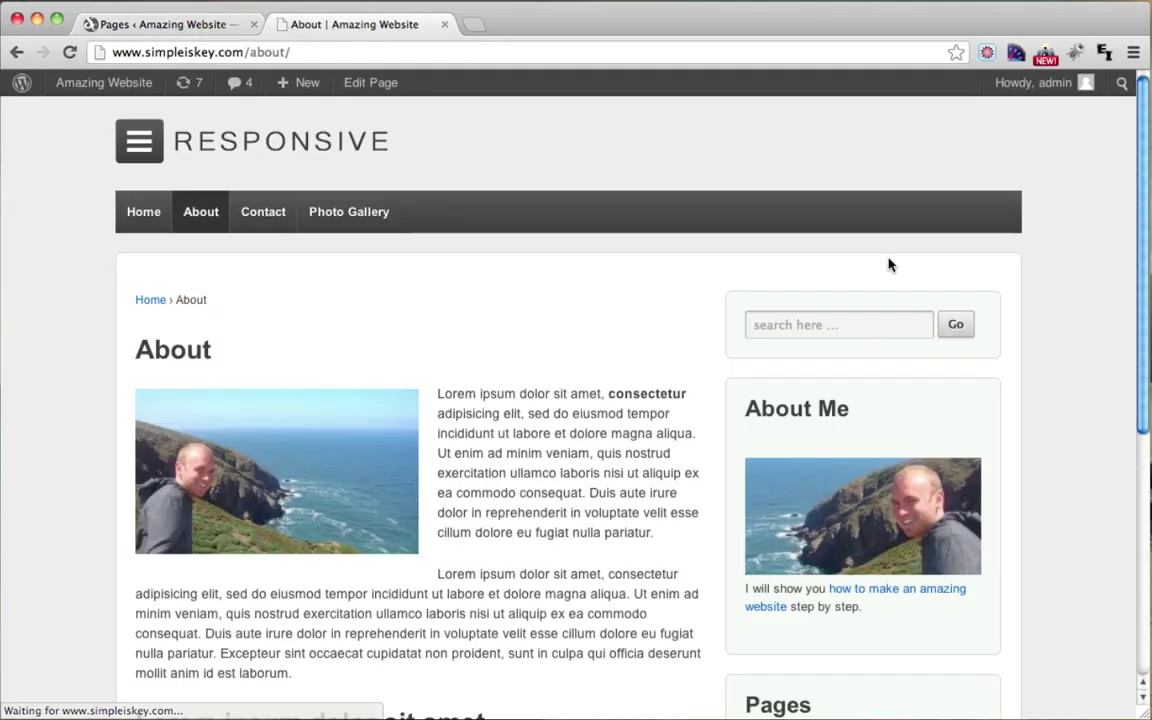
scroll(774, 260, "down", 5)
scroll(869, 404, "up", 5)
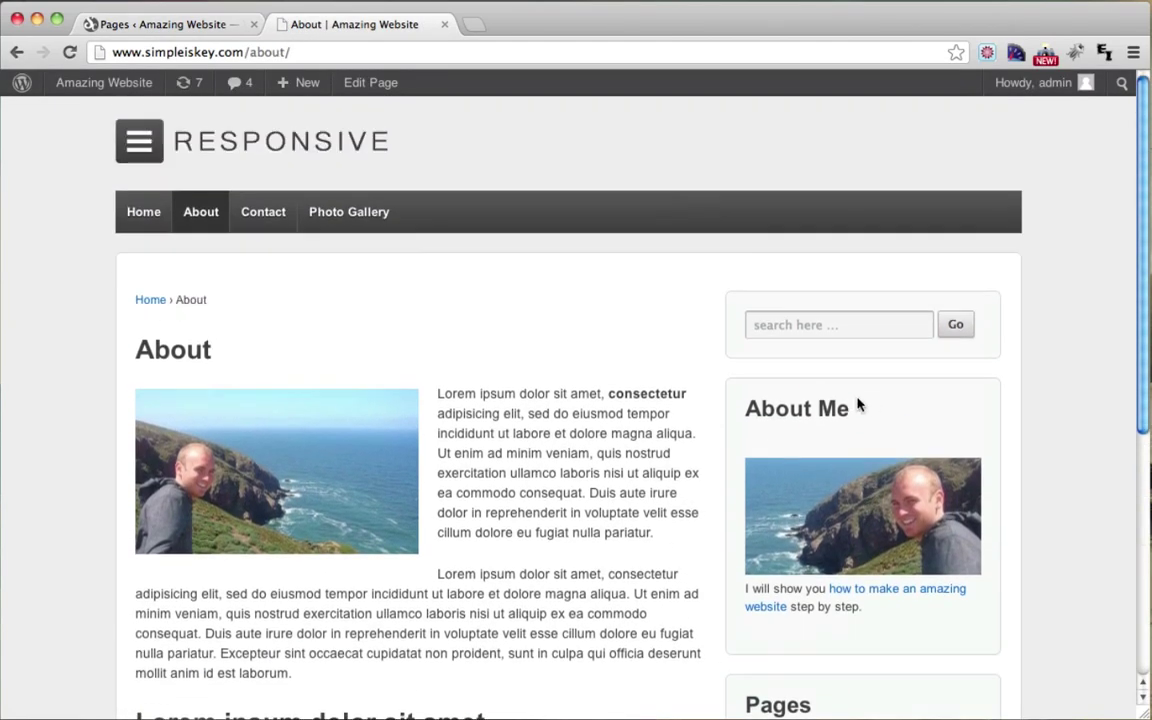
left_click(263, 215)
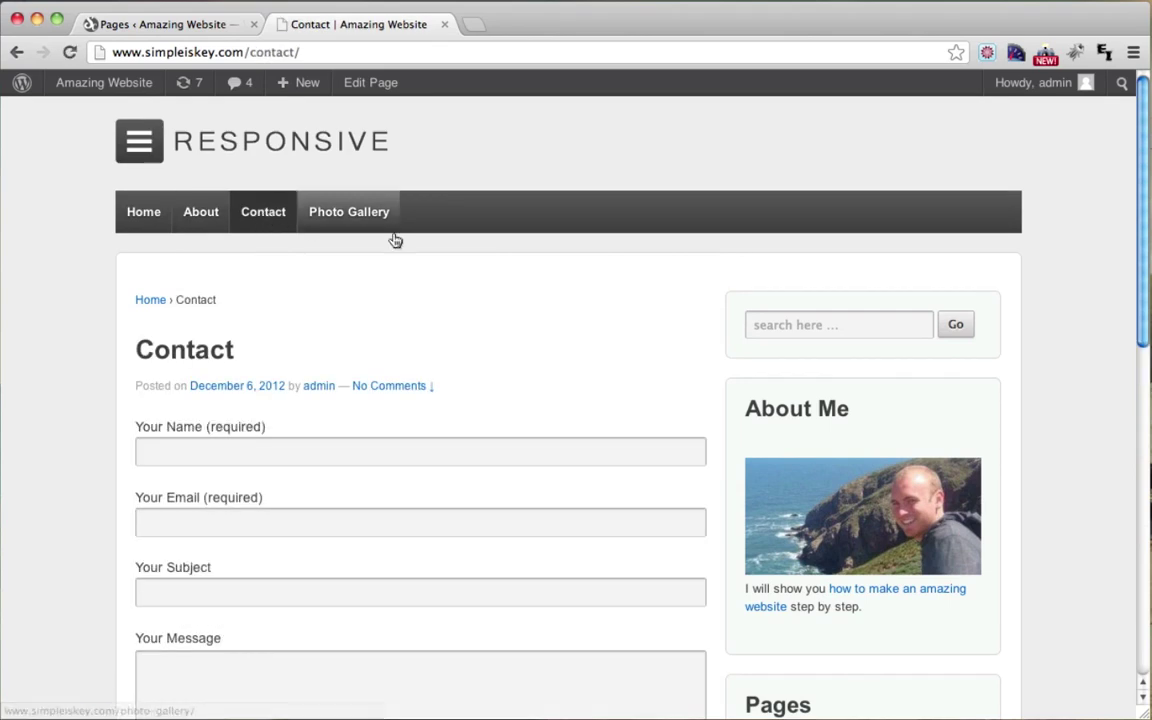
scroll(705, 302, "down", 2)
scroll(597, 504, "up", 2)
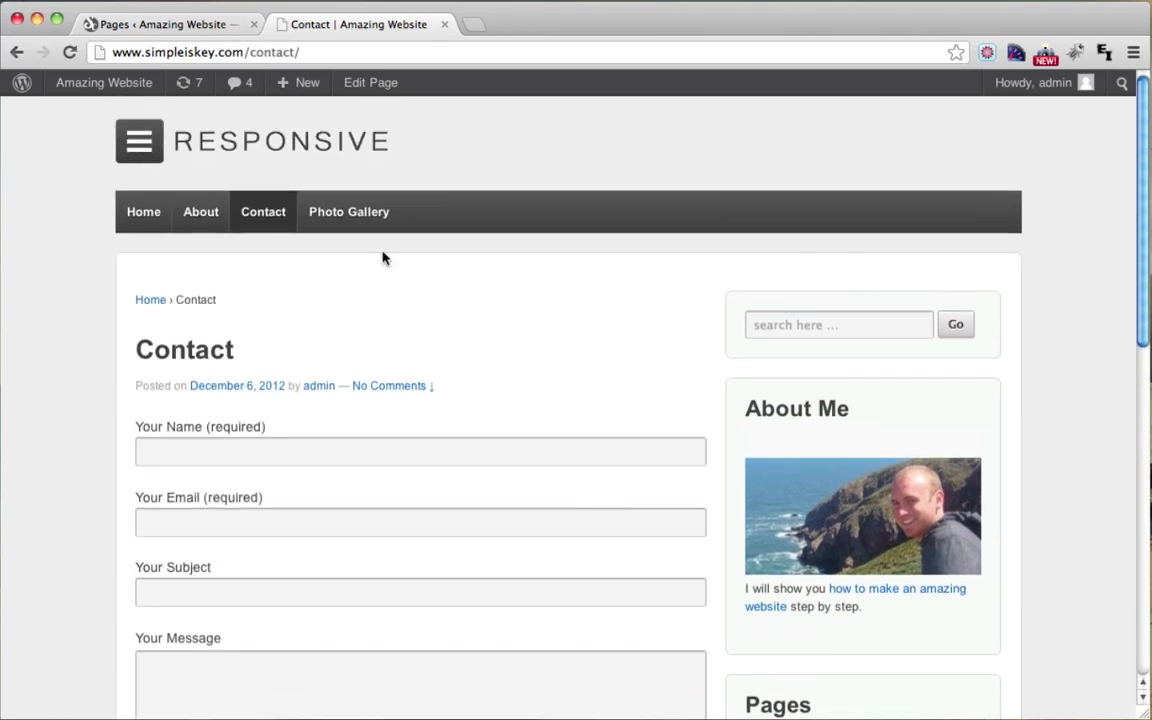
left_click(197, 30)
mouse_move(190, 256)
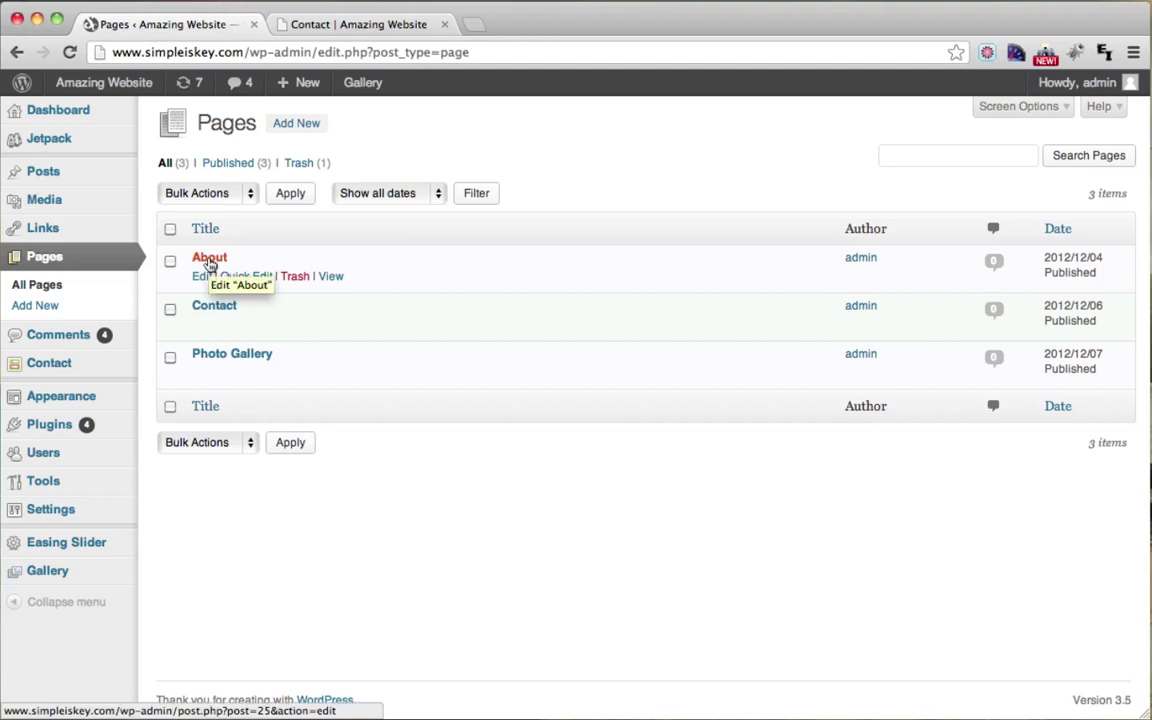
Set the About page's Main Sidebar to About and update the page
left_click(210, 262)
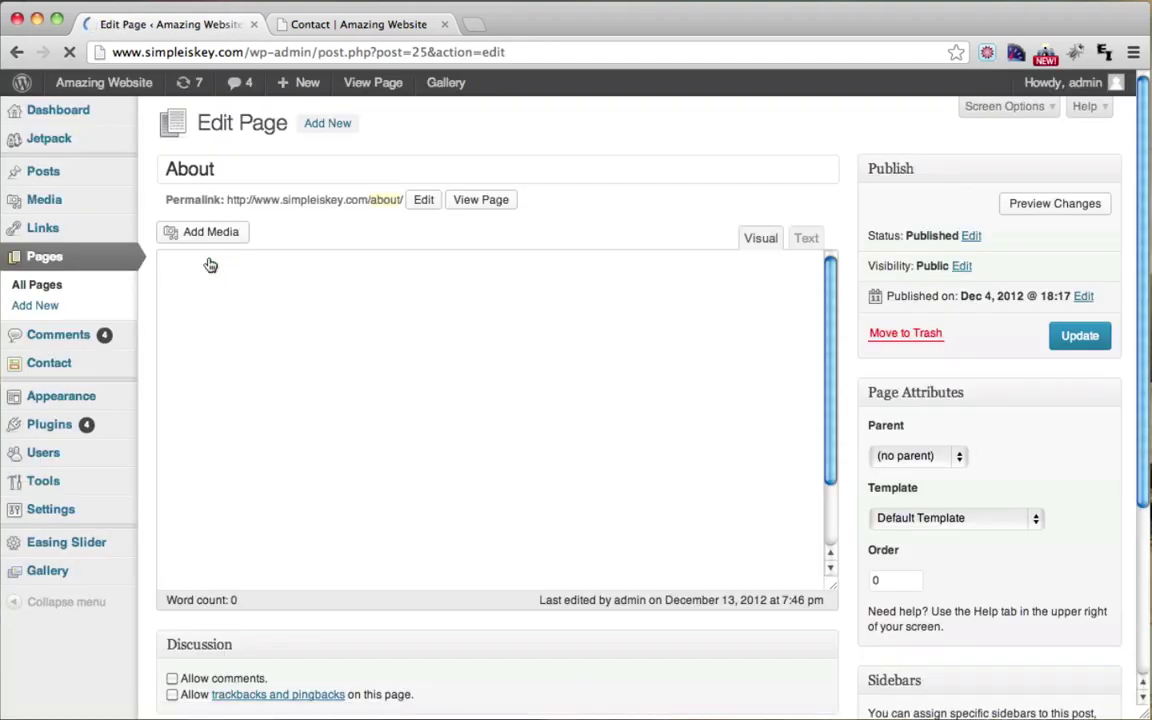
scroll(1043, 458, "down", 1)
scroll(1043, 458, "down", 3)
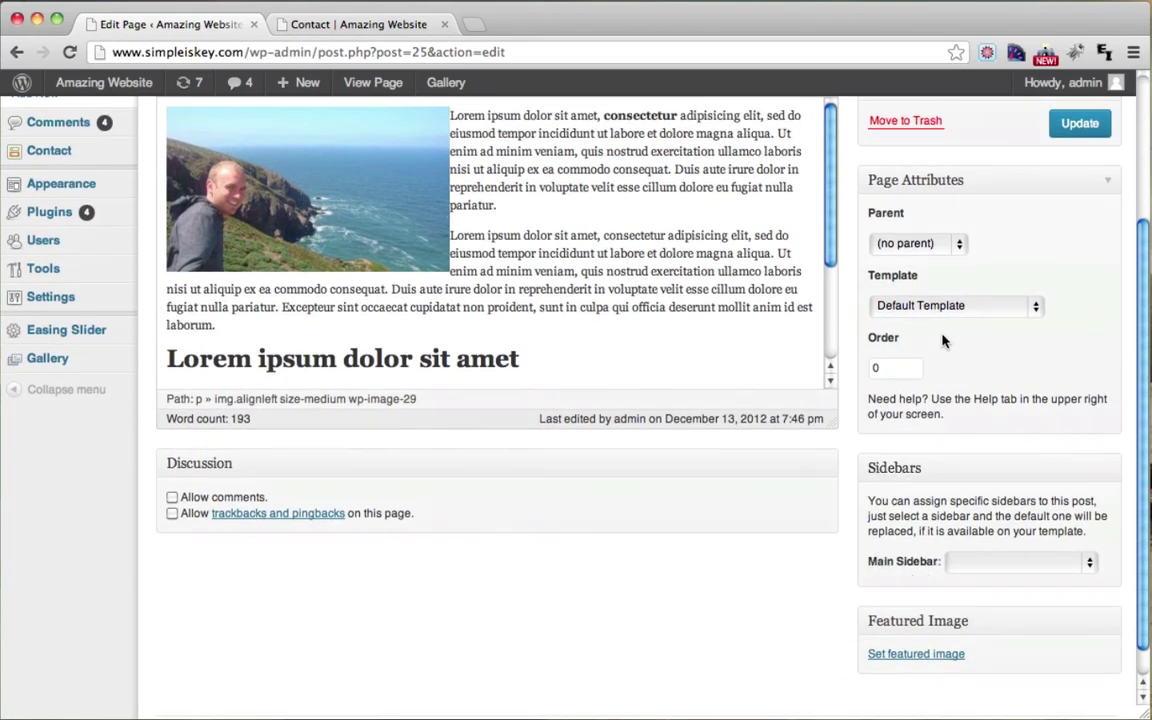
left_click(997, 562)
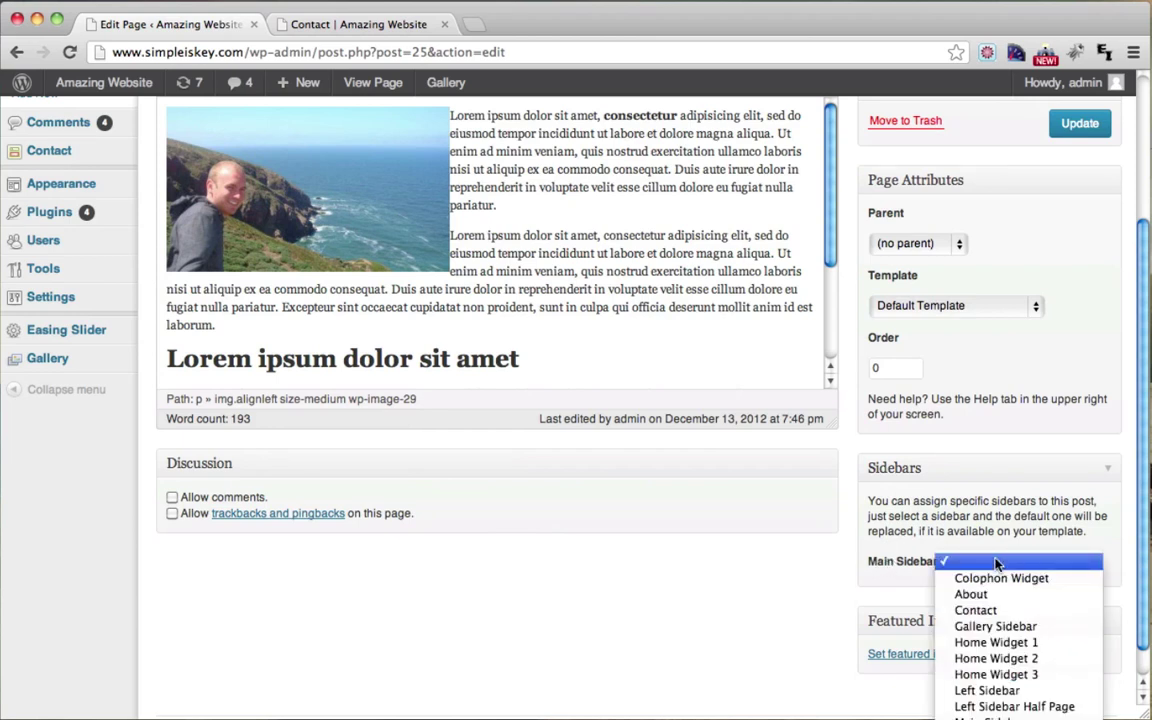
left_click(988, 594)
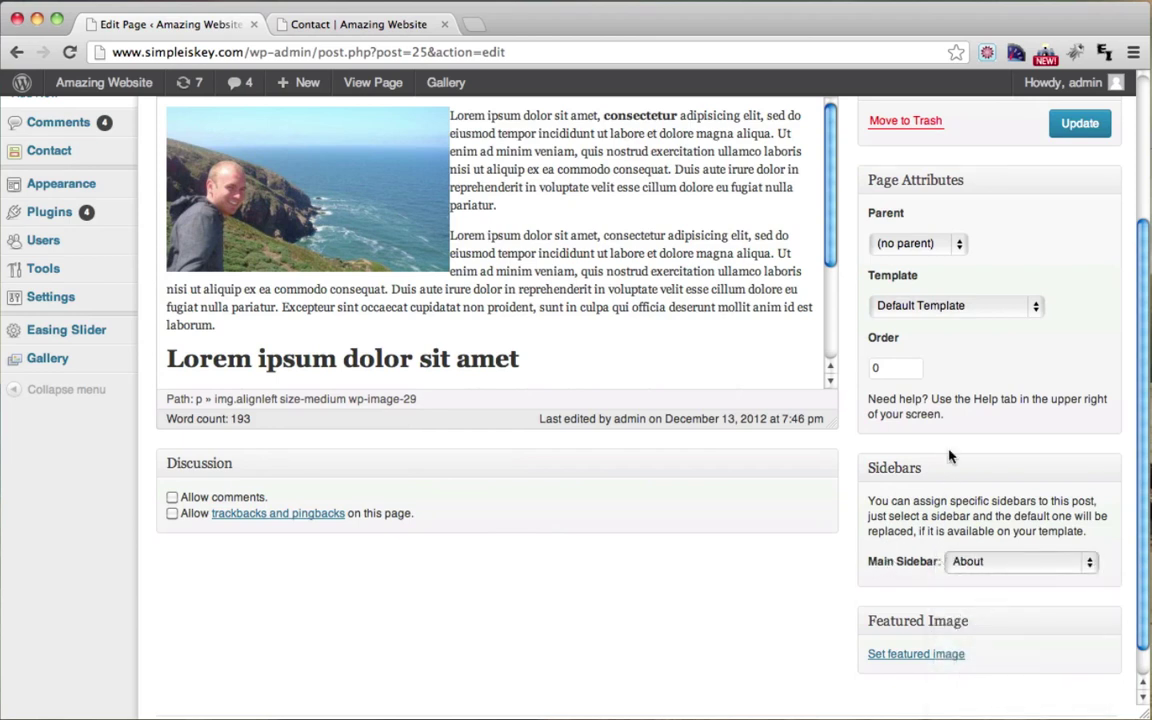
scroll(951, 453, "up", 4)
scroll(950, 480, "down", 3)
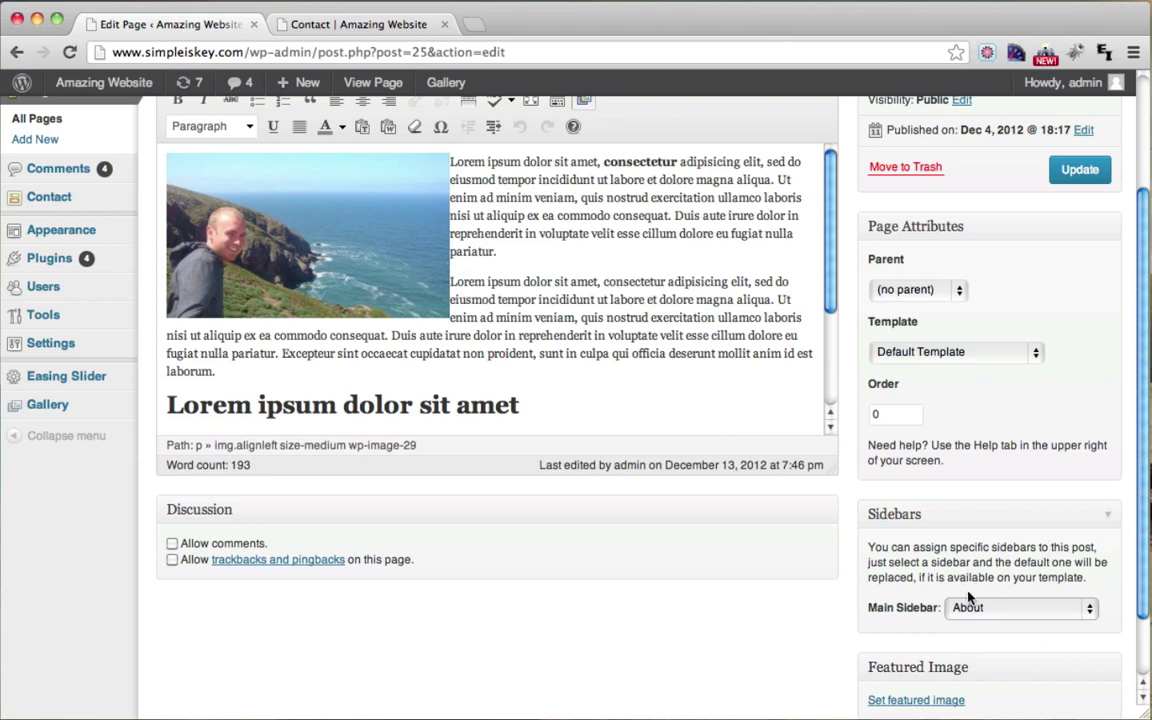
scroll(900, 545, "up", 2)
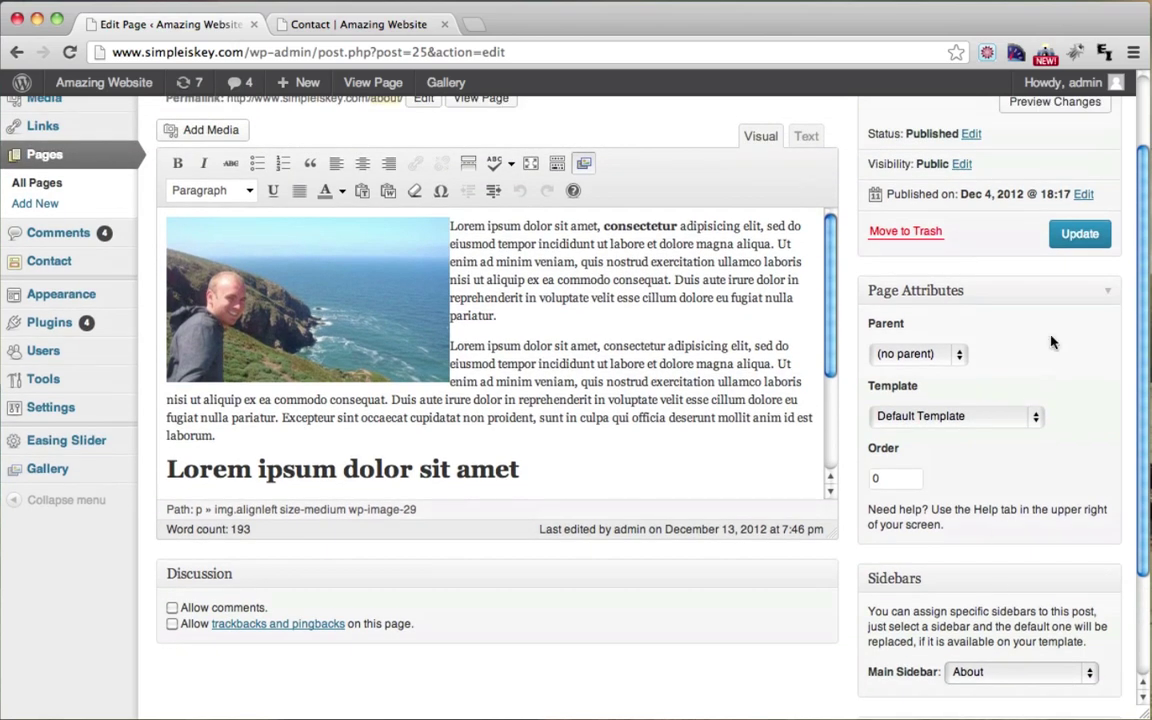
left_click(1081, 236)
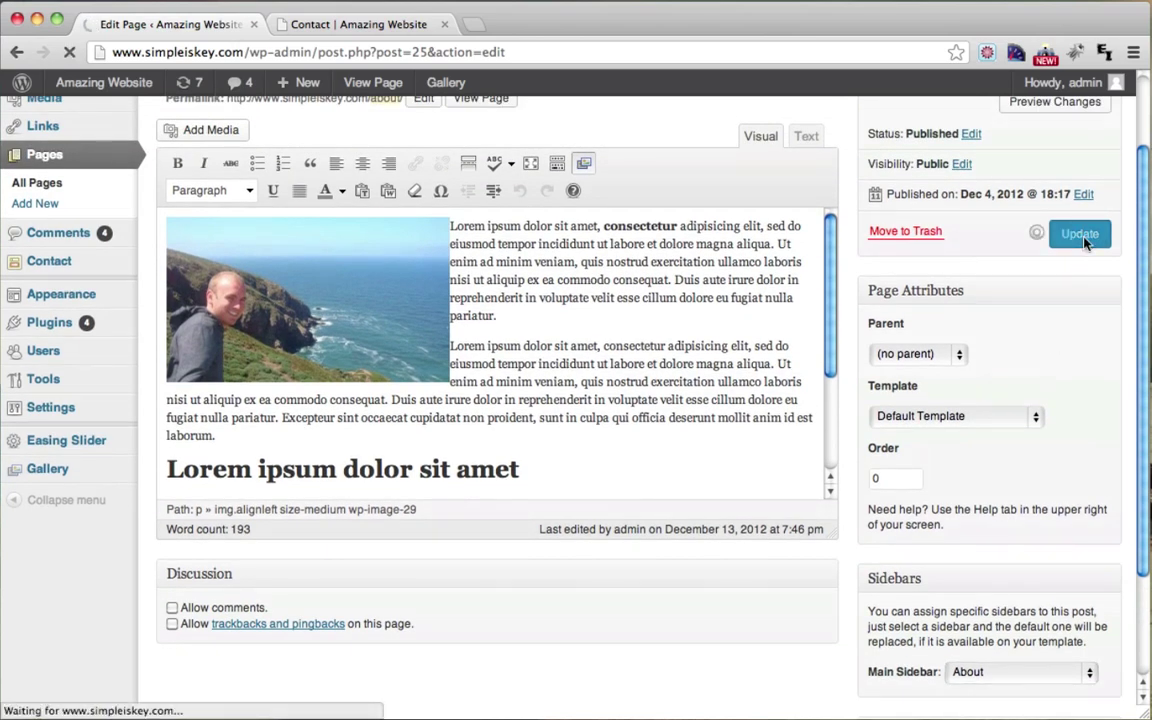
scroll(1084, 243, "down", 4)
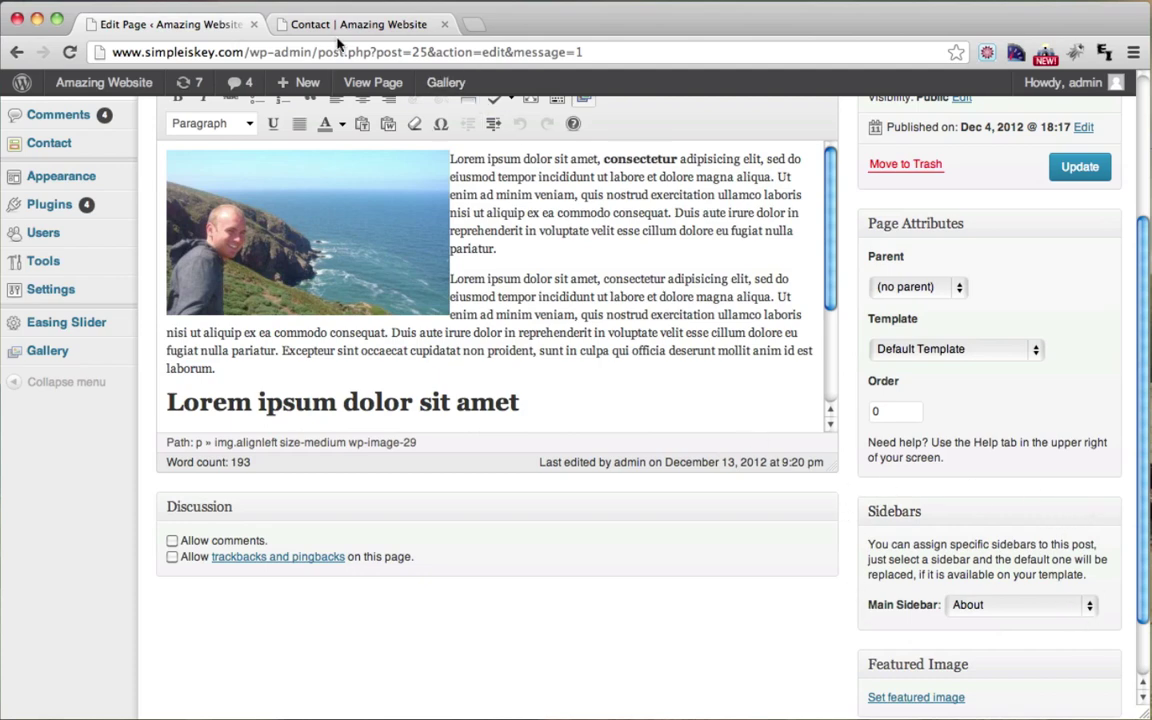
On the live site, check the About page shows the About Sidebar with the rock photo
left_click(294, 21)
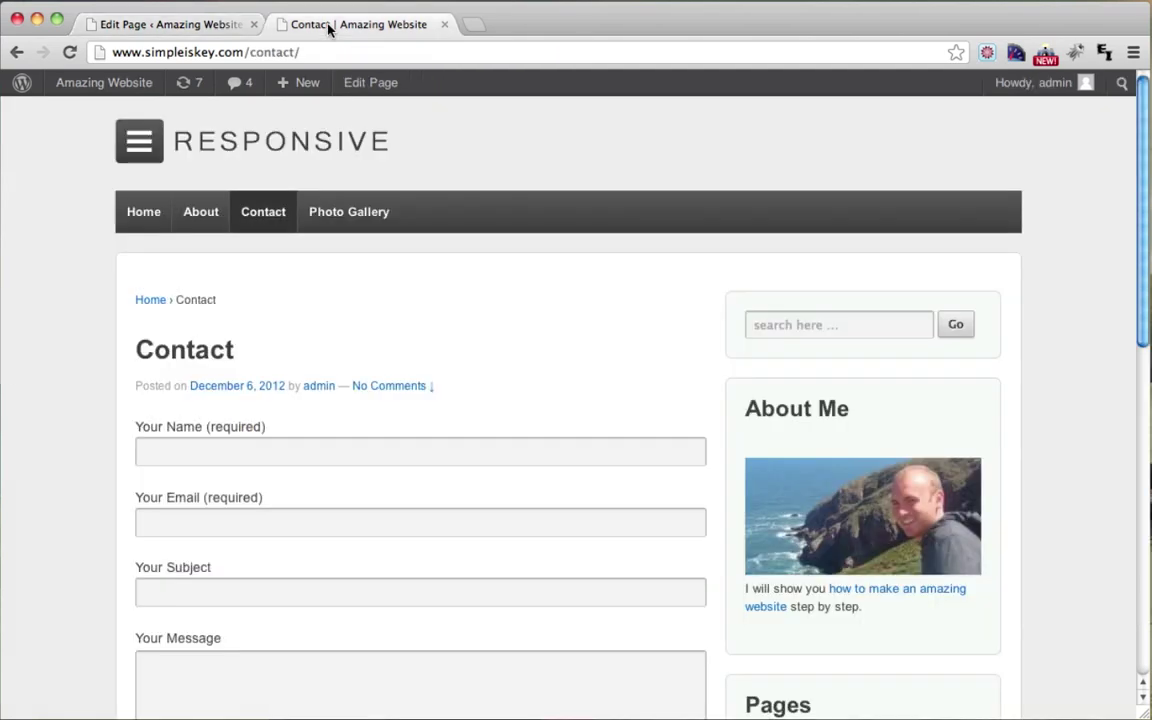
left_click(210, 218)
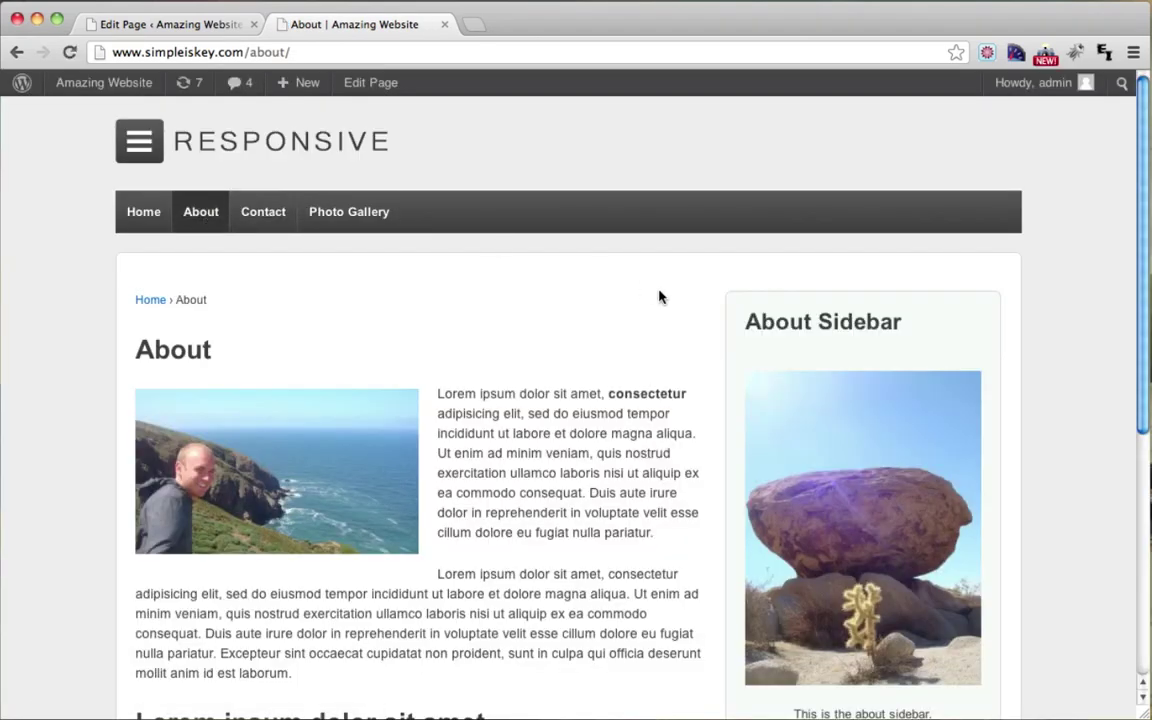
scroll(750, 300, "down", 2)
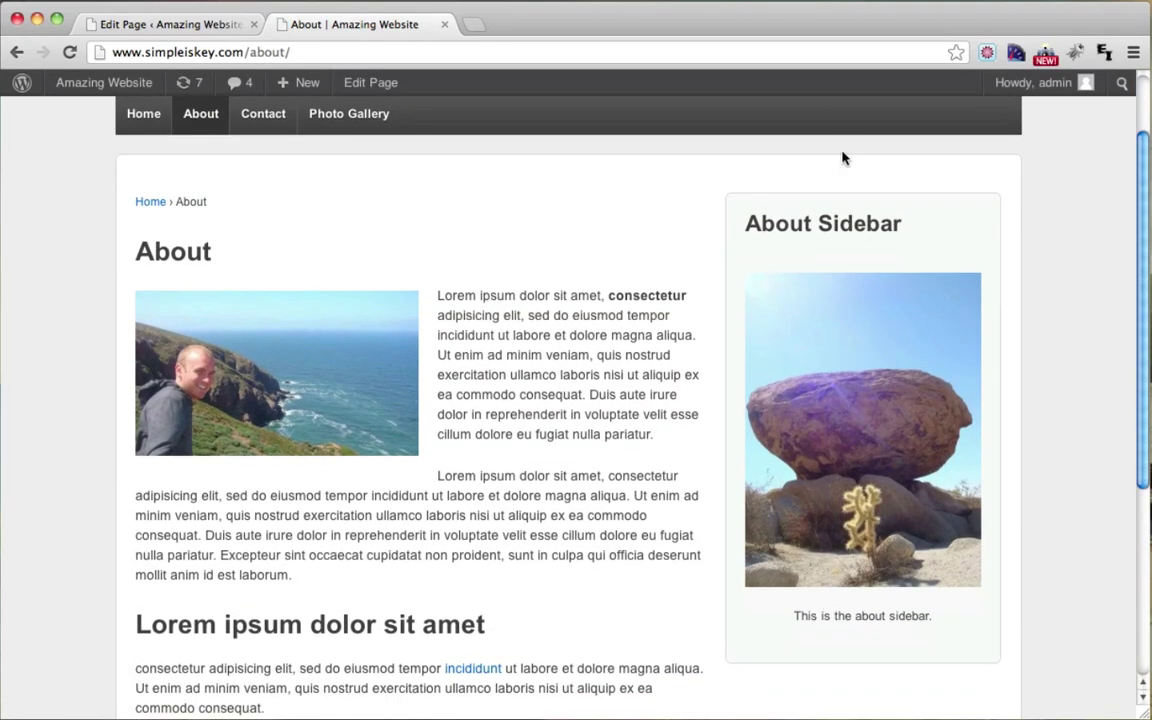
scroll(925, 480, "down", 2)
scroll(928, 476, "up", 3)
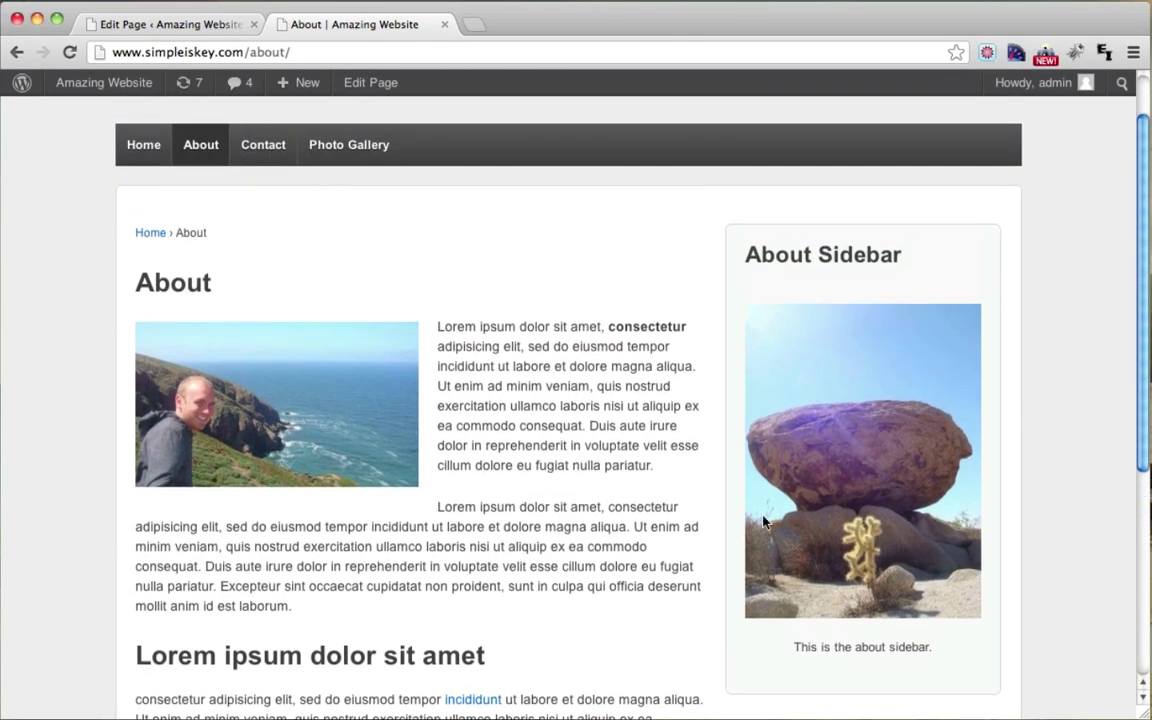
Open the live Contact page and check its sidebar, which is still the default one
left_click(272, 150)
scroll(910, 300, "down", 2)
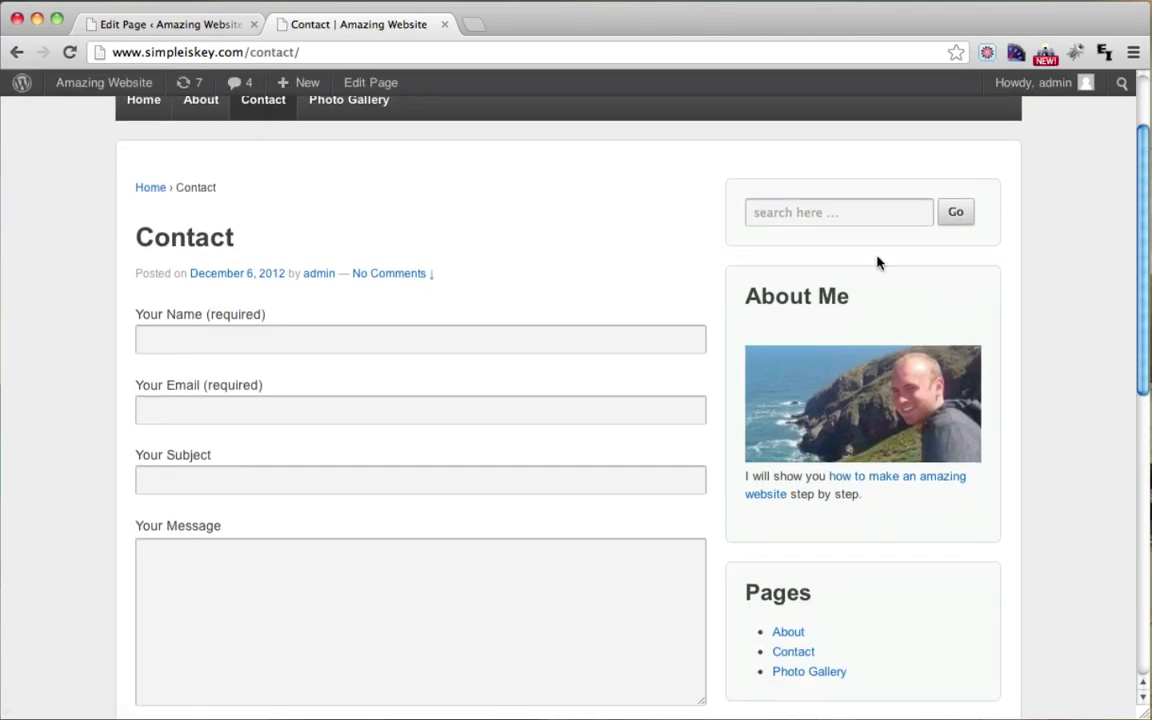
scroll(805, 612, "down", 2)
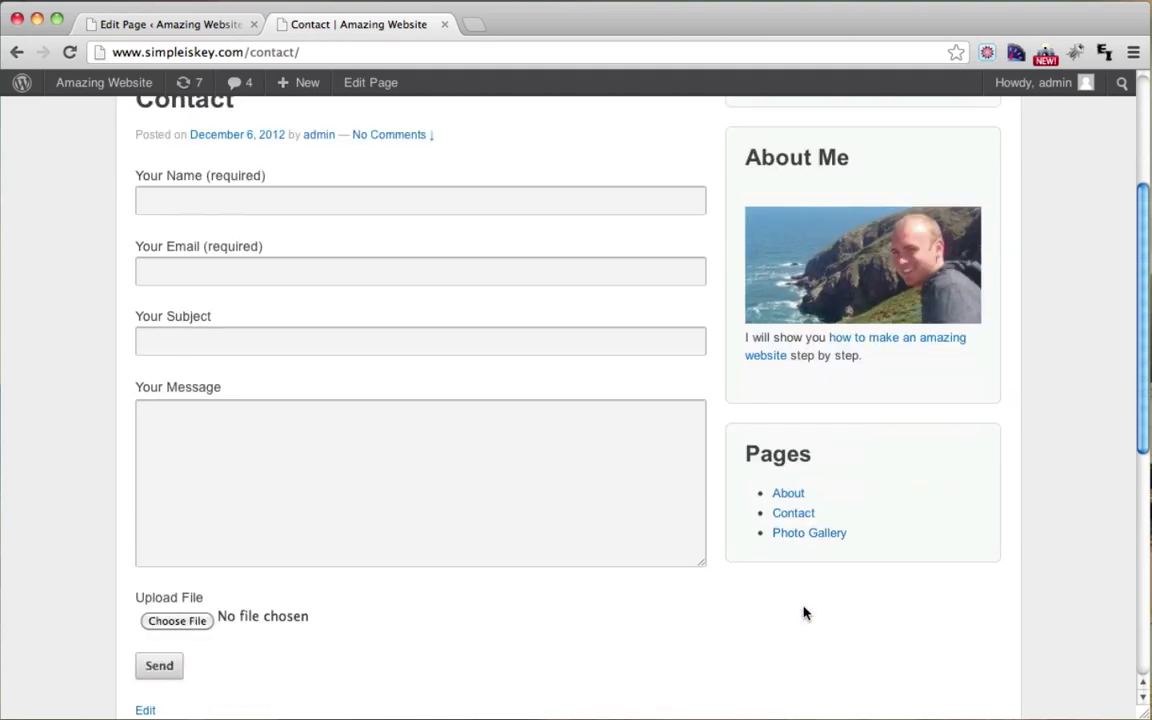
scroll(805, 612, "up", 4)
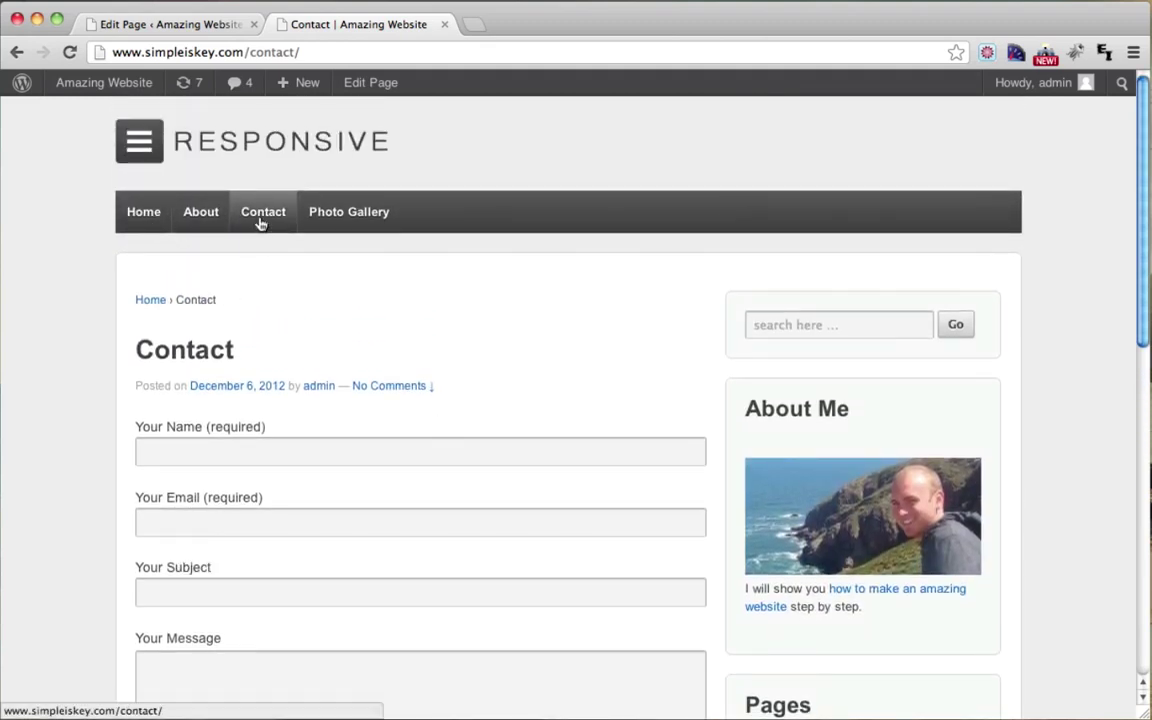
Set the Contact page's Main Sidebar to Contact, update the page, and view it live
left_click(371, 86)
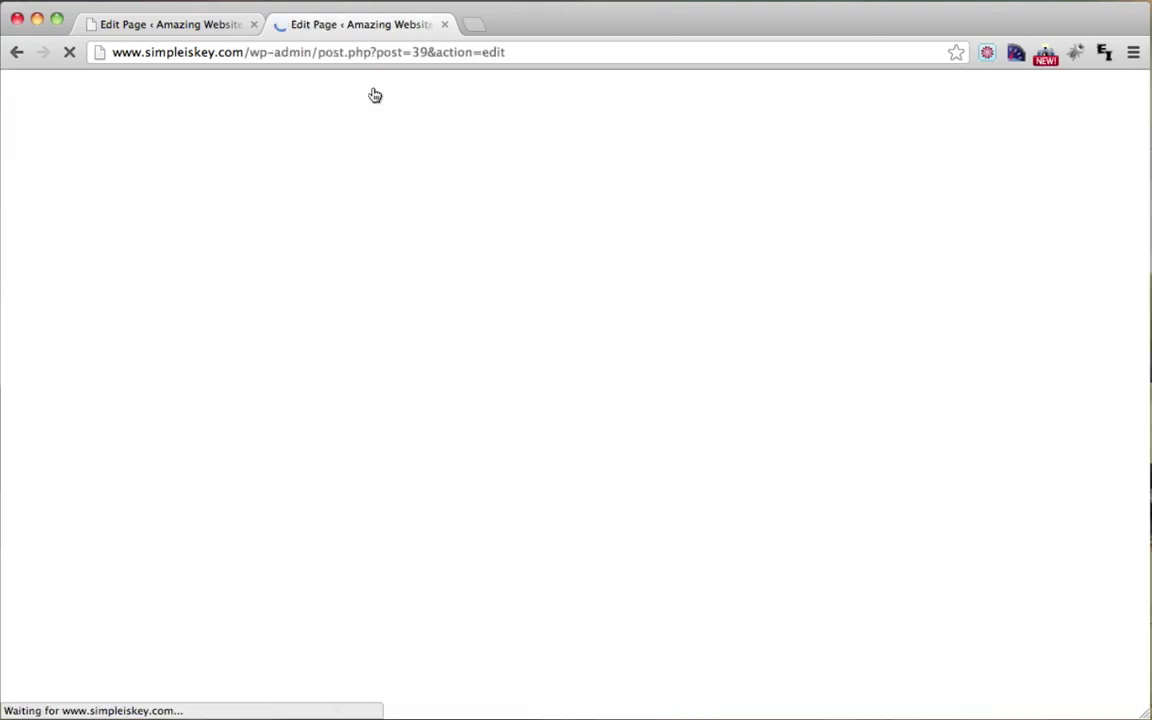
scroll(1003, 396, "down", 5)
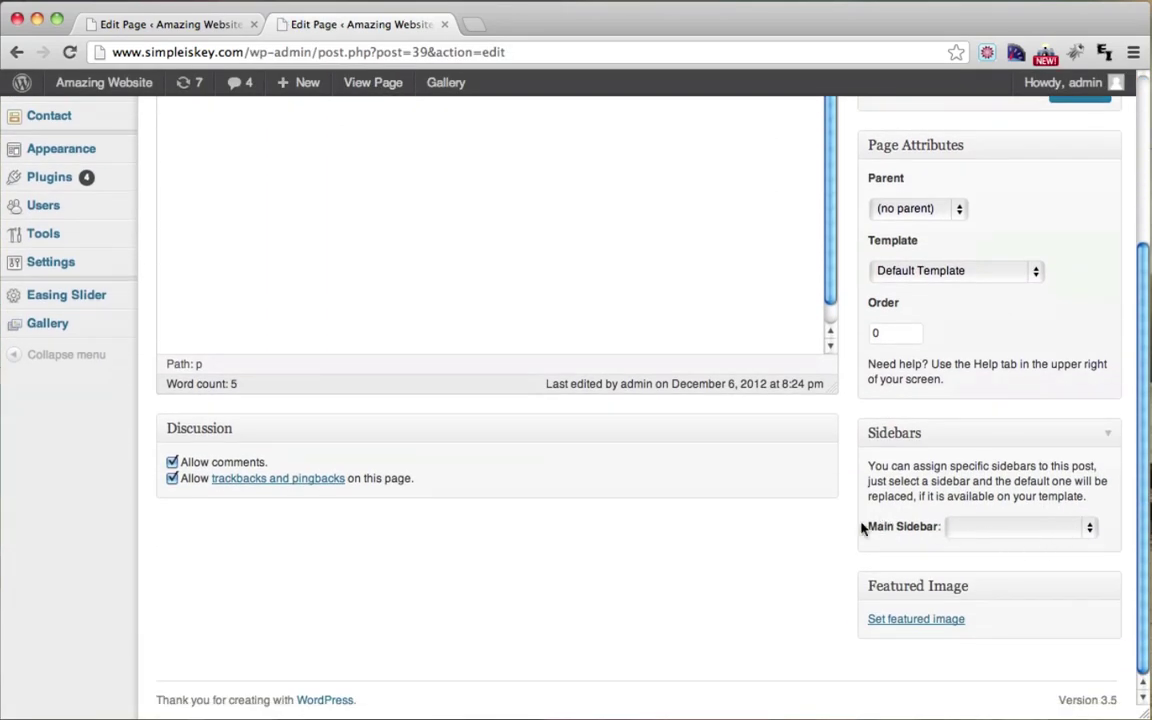
left_click(1034, 532)
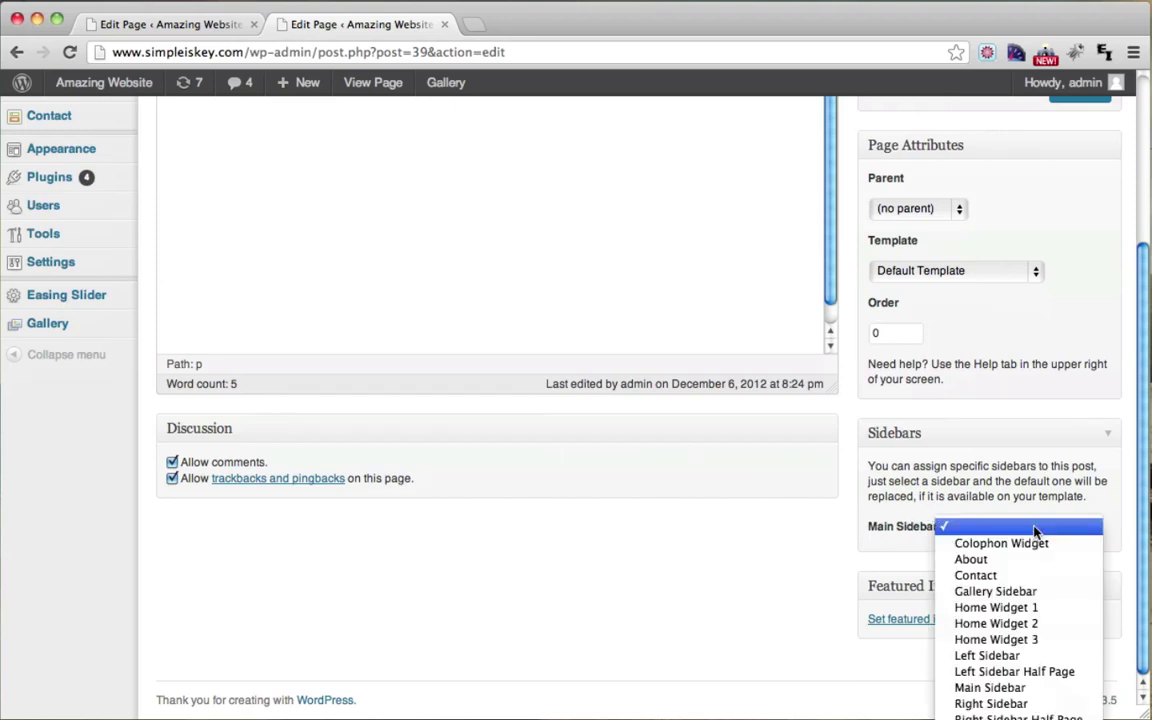
left_click(1006, 576)
scroll(1005, 580, "up", 3)
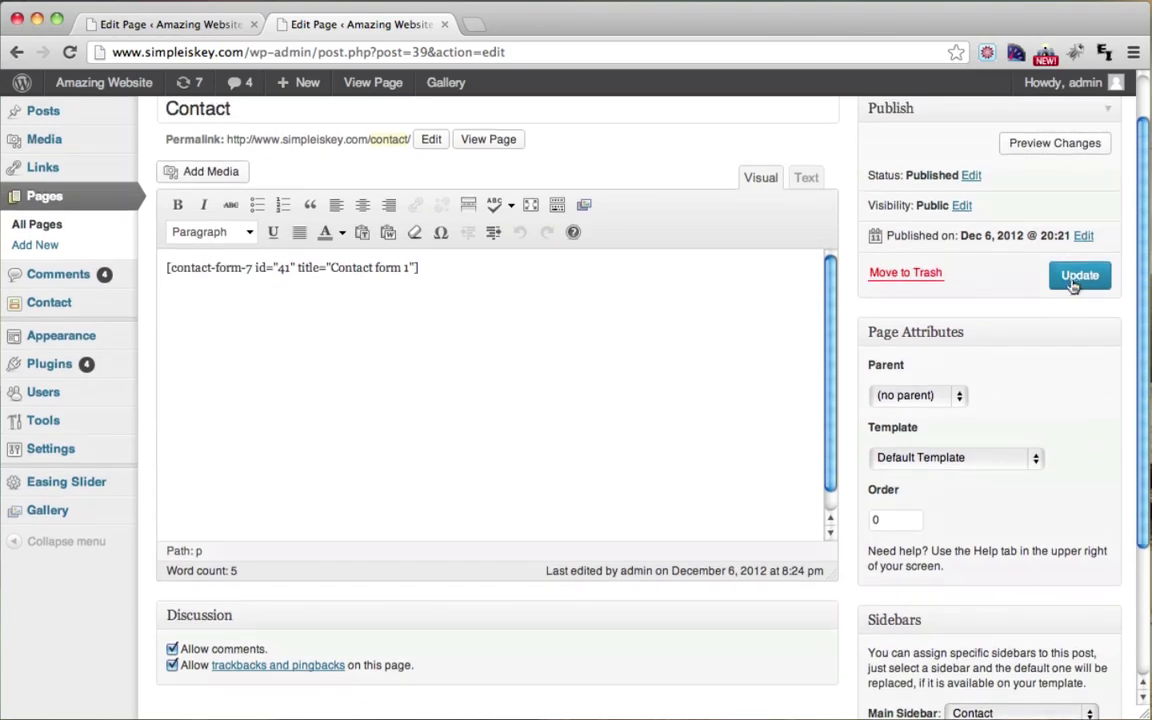
left_click(1075, 283)
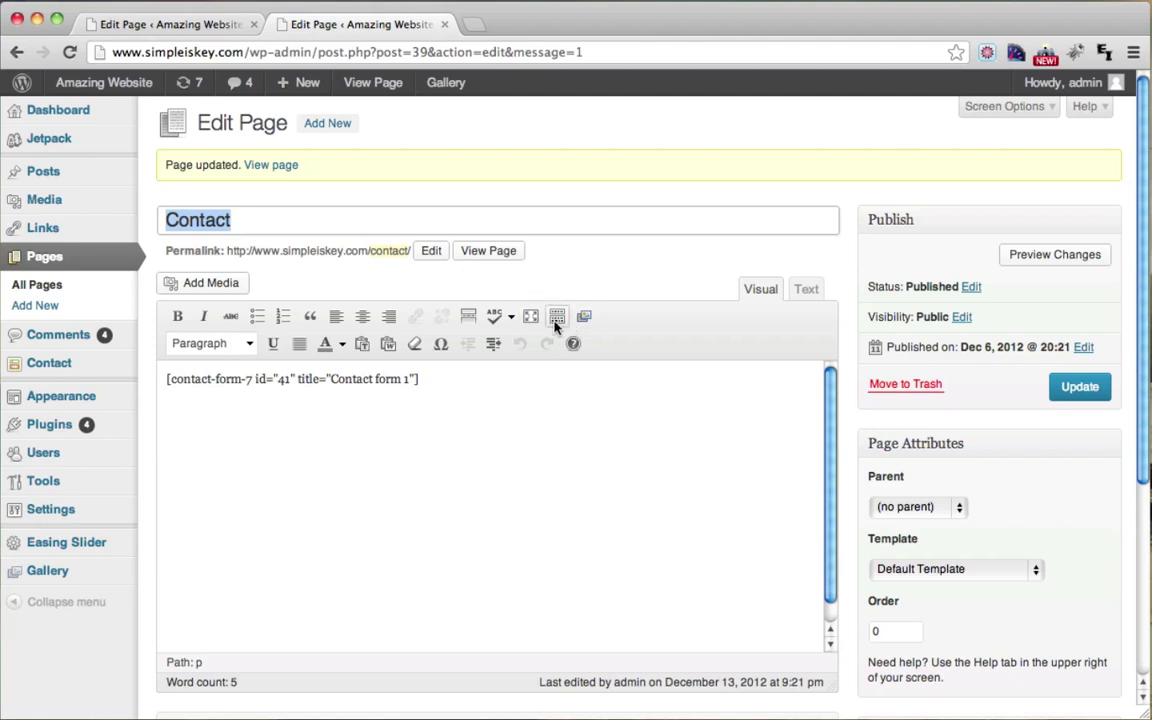
left_click(482, 259)
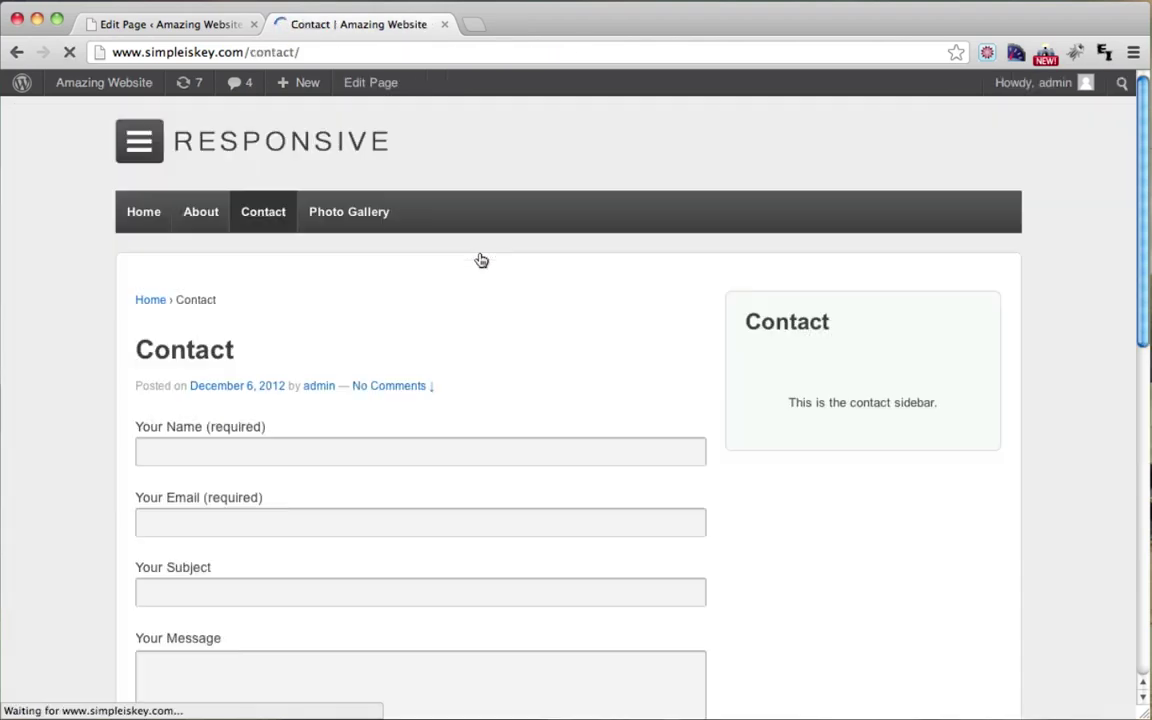
Inspect the Contact sidebar with its flower photo, then revisit the live About page to compare
scroll(578, 309, "down", 1)
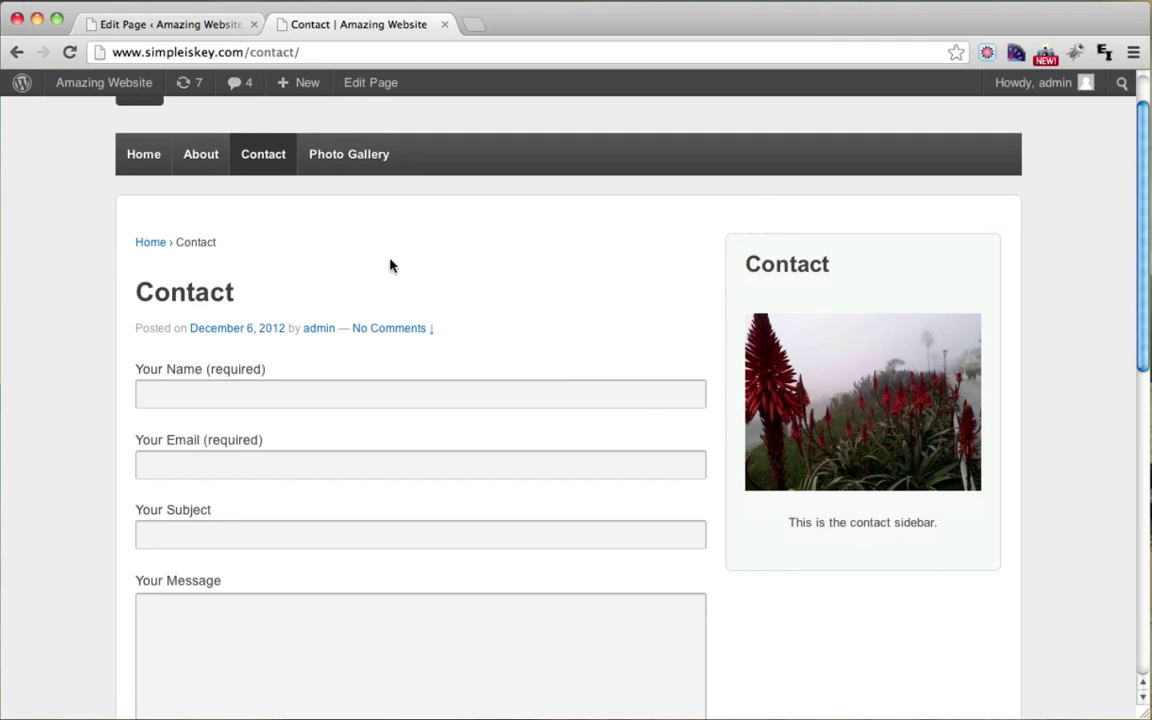
left_click(195, 156)
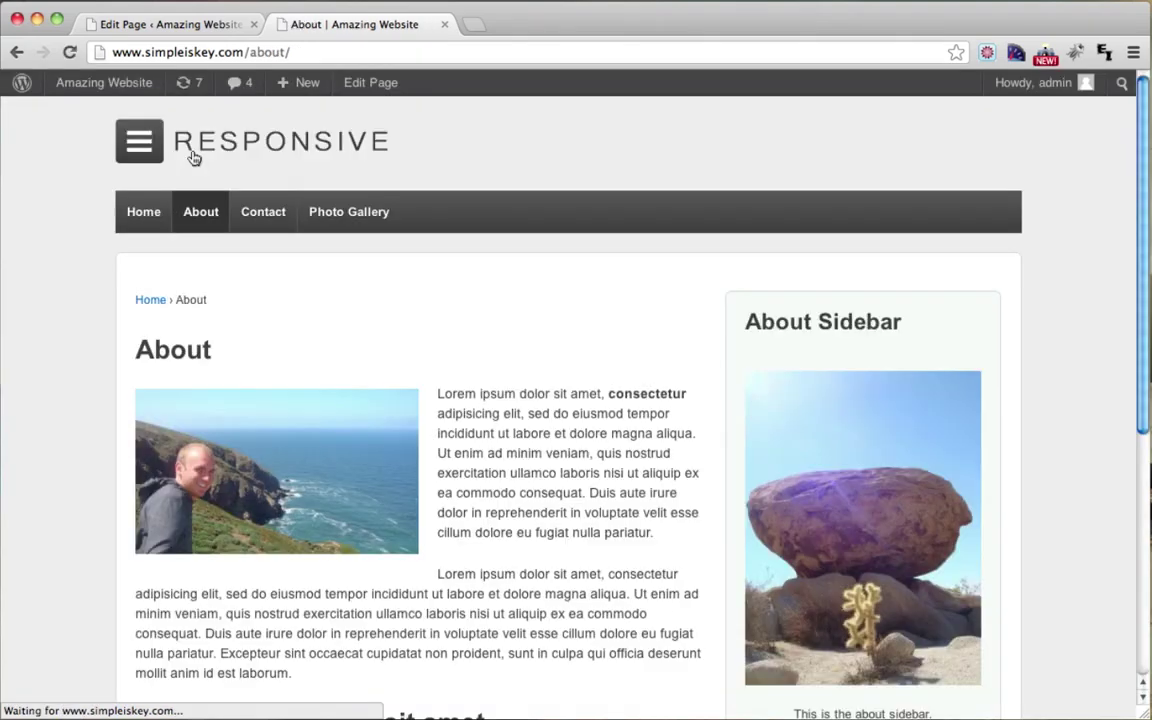
scroll(517, 298, "down", 5)
scroll(517, 298, "up", 5)
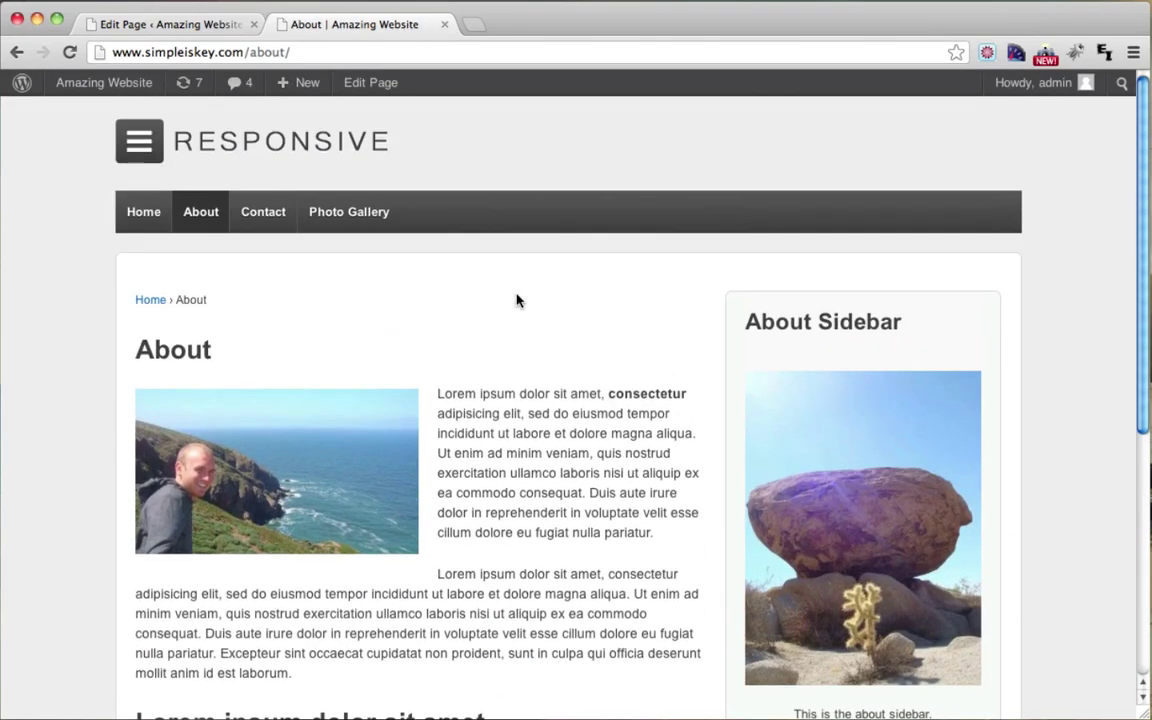